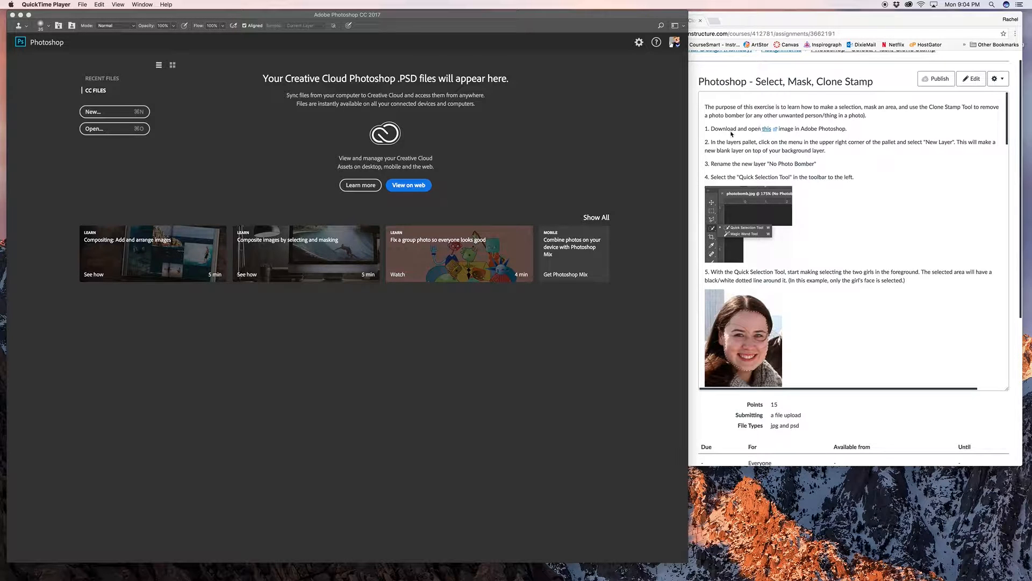
- Open the image photobomb.jpg from the Desktop folder
{"action": "left_click", "coordinate": [563, 106]}
{"action": "left_click", "coordinate": [73, 5]}
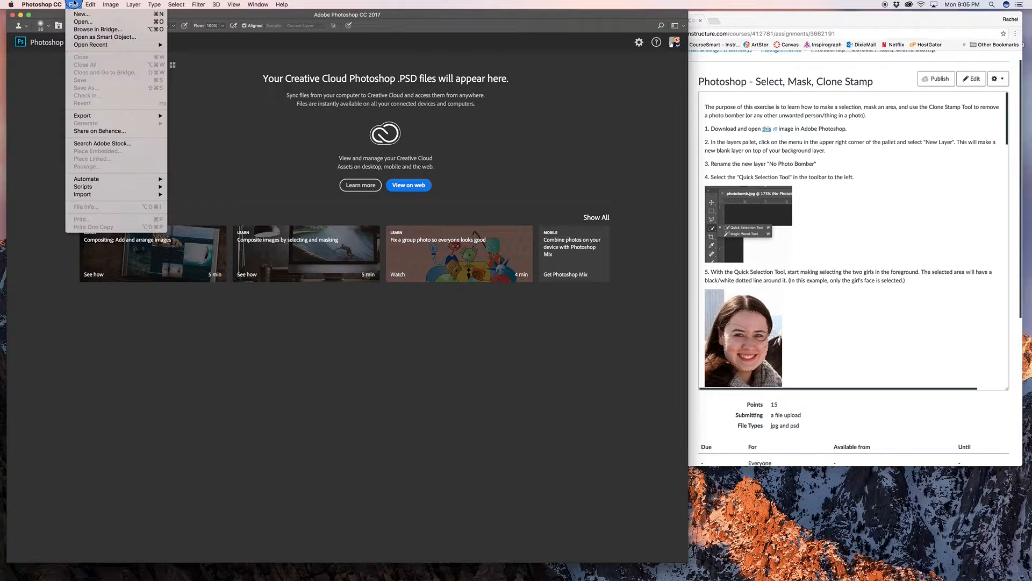
{"action": "left_click", "coordinate": [83, 22]}
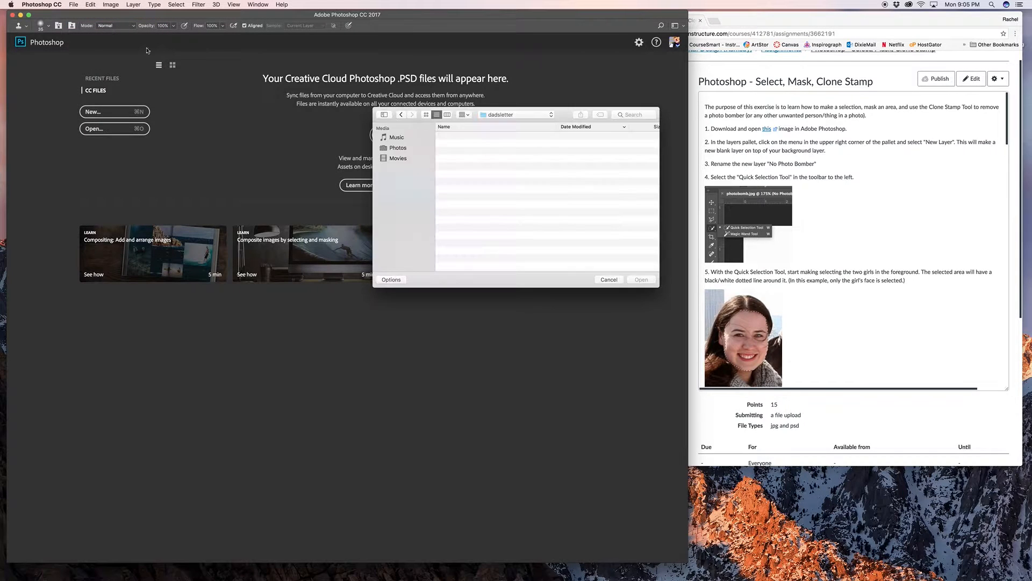
{"action": "left_click", "coordinate": [398, 148]}
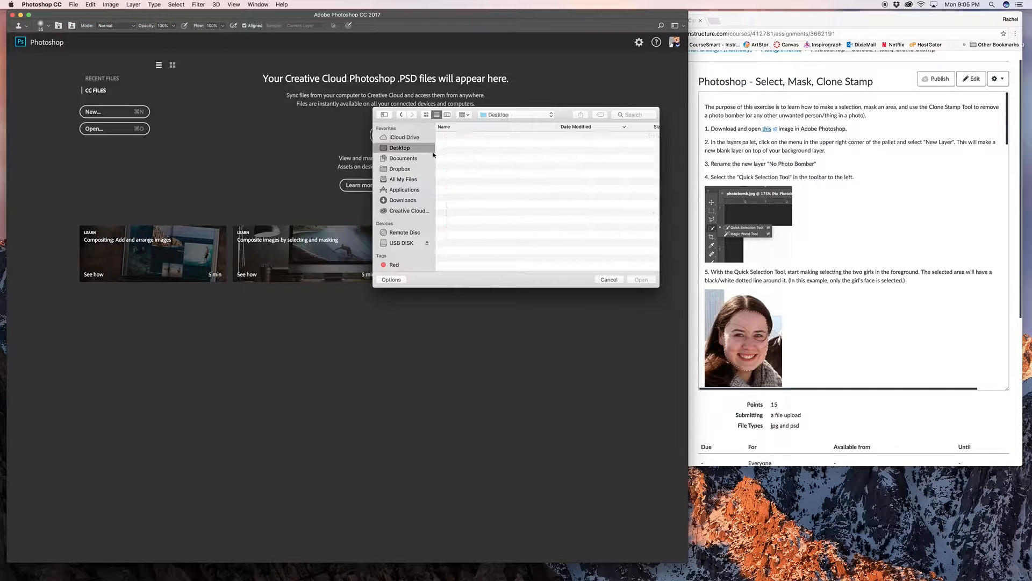
{"action": "left_click", "coordinate": [476, 144]}
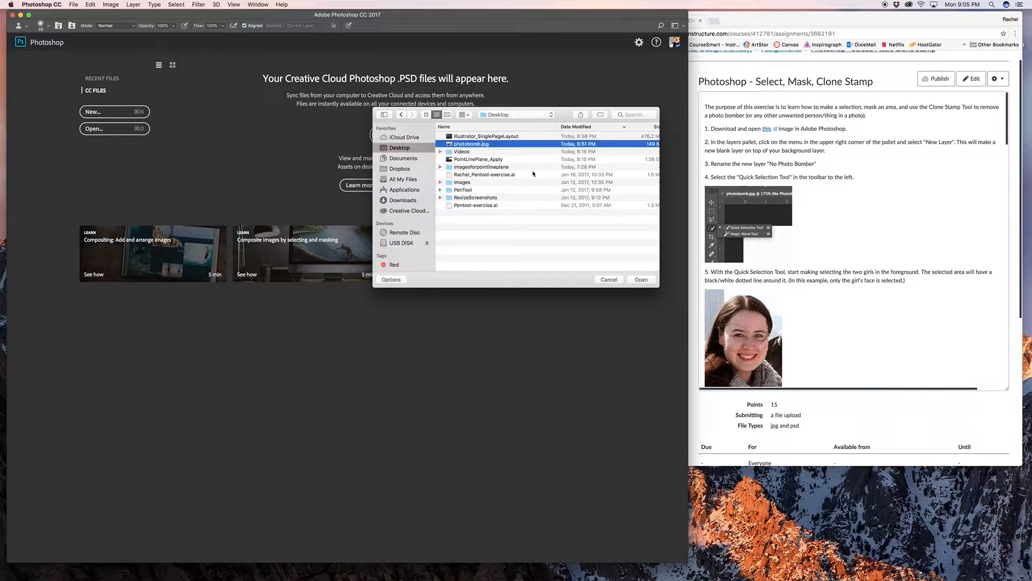
{"action": "left_click", "coordinate": [636, 280]}
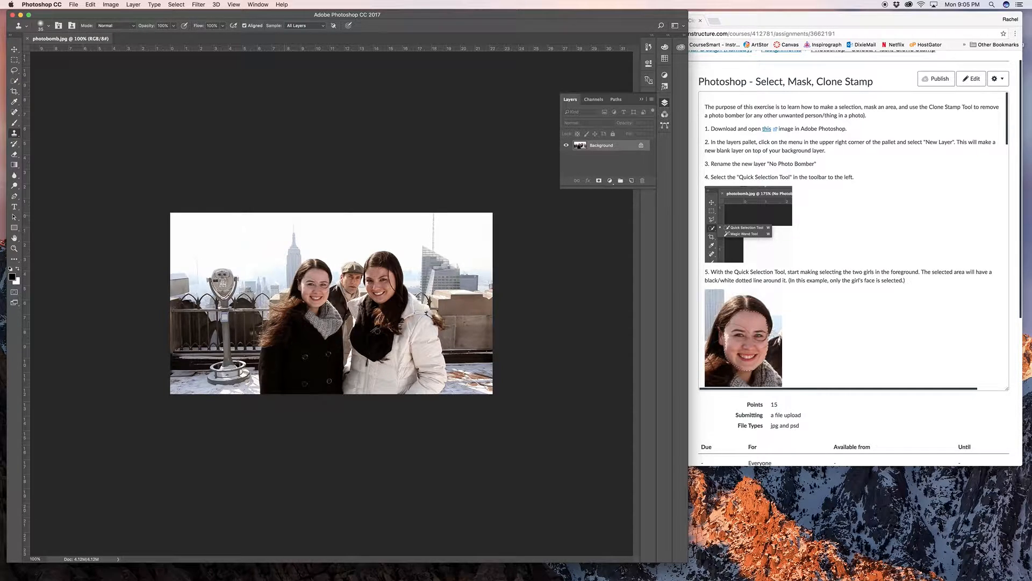
{"action": "key", "text": "super+equal"}
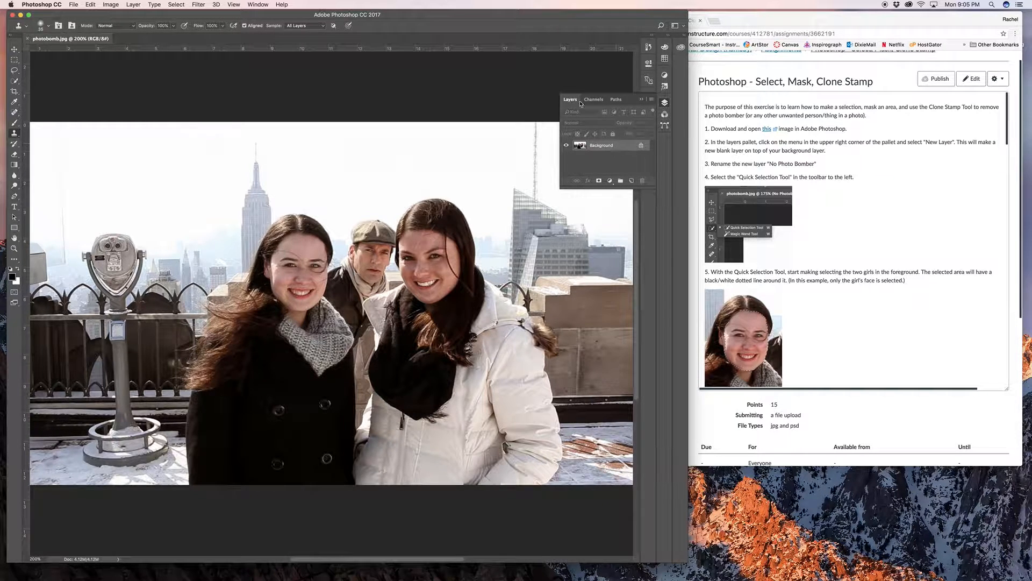
{"action": "left_click", "coordinate": [641, 99]}
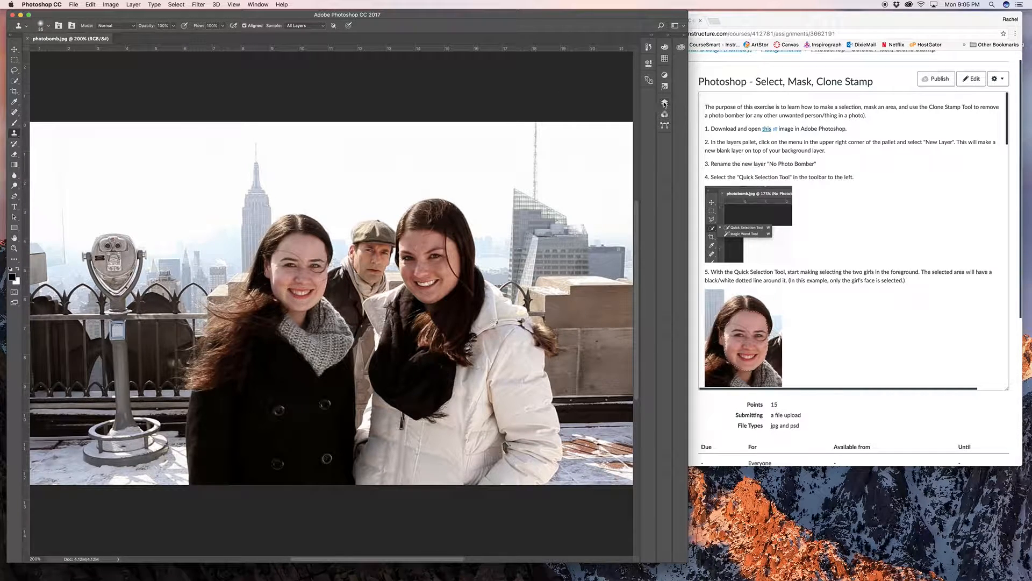
{"action": "left_click", "coordinate": [665, 103]}
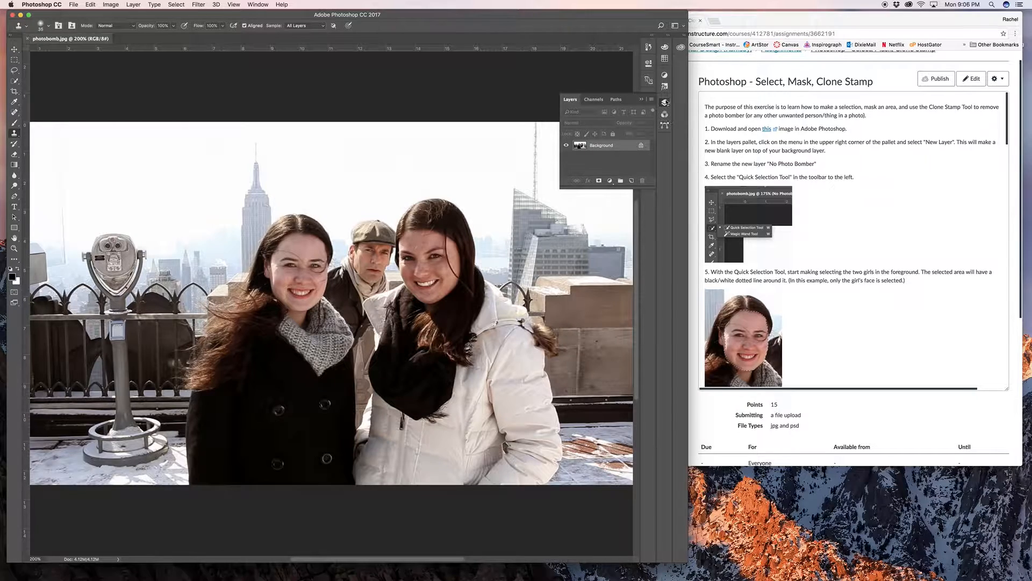
{"action": "left_click", "coordinate": [258, 4]}
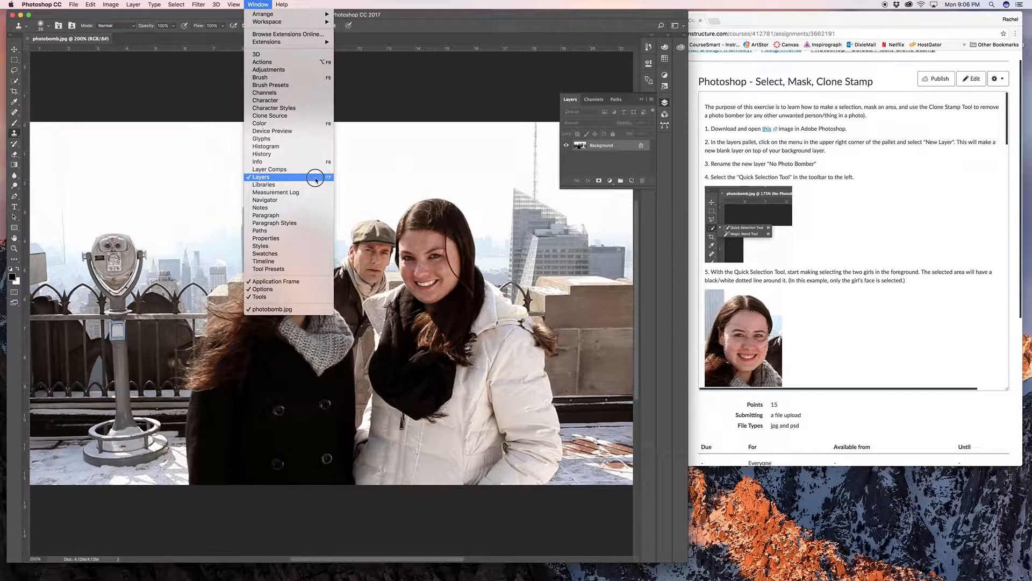
{"action": "left_click", "coordinate": [436, 172]}
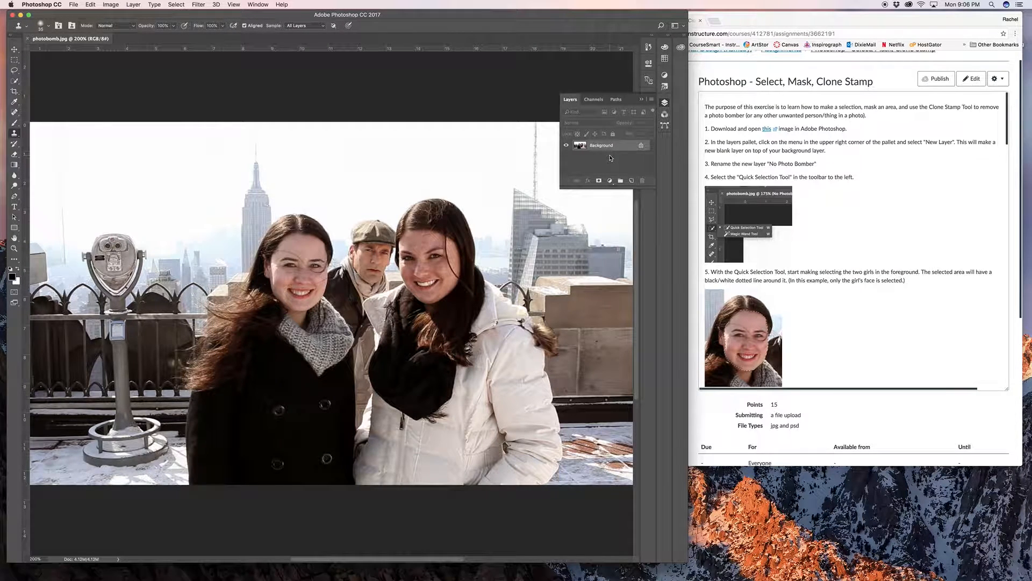
- Add a new blank layer above the Background layer
{"action": "left_click", "coordinate": [651, 101]}
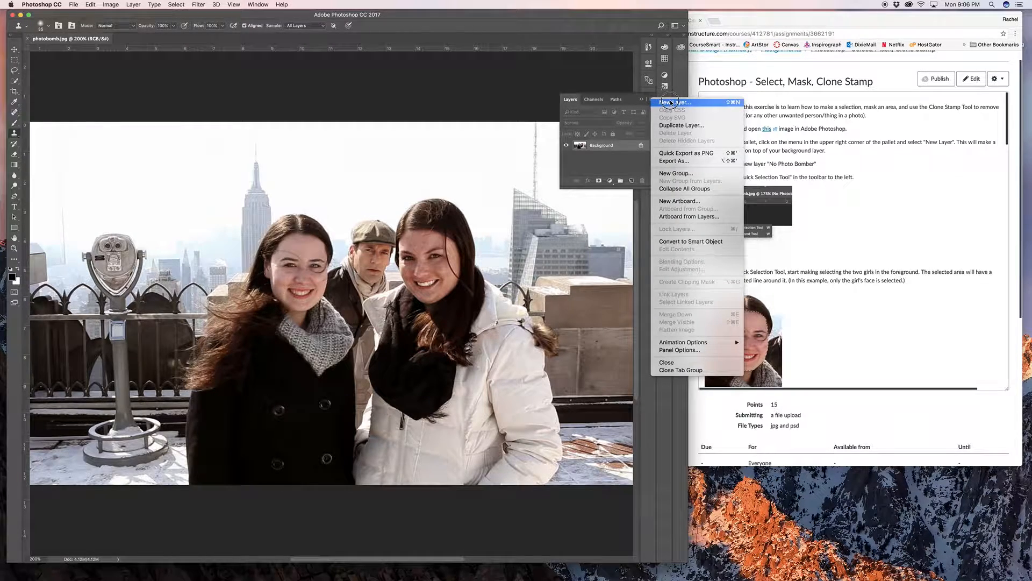
{"action": "left_click_drag", "start_coordinate": [670, 102], "coordinate": [630, 165]}
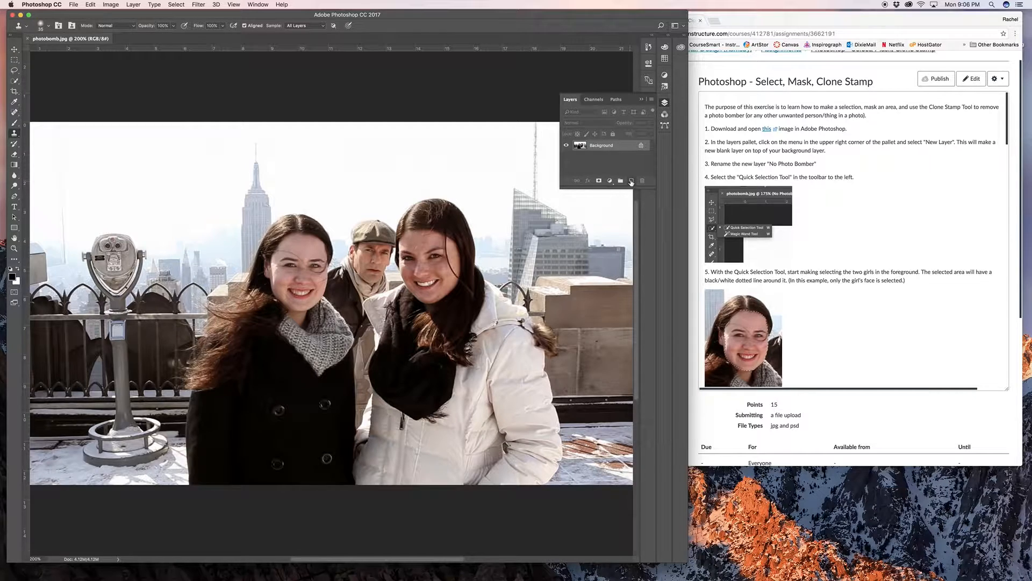
{"action": "left_click", "coordinate": [631, 181]}
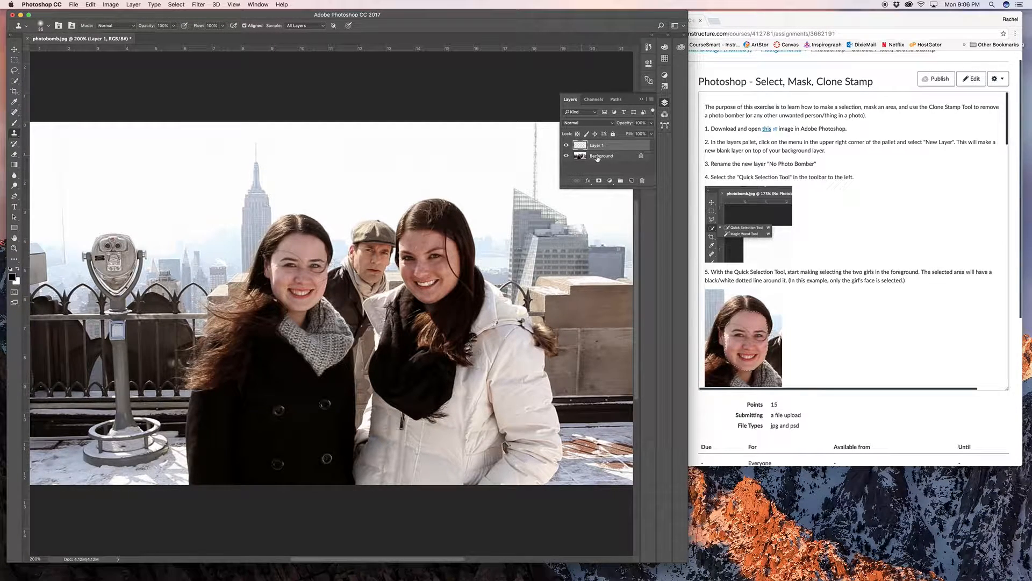
- Hide the Background layer briefly to examine the new layer's content, and show it again
{"action": "left_click", "coordinate": [590, 156]}
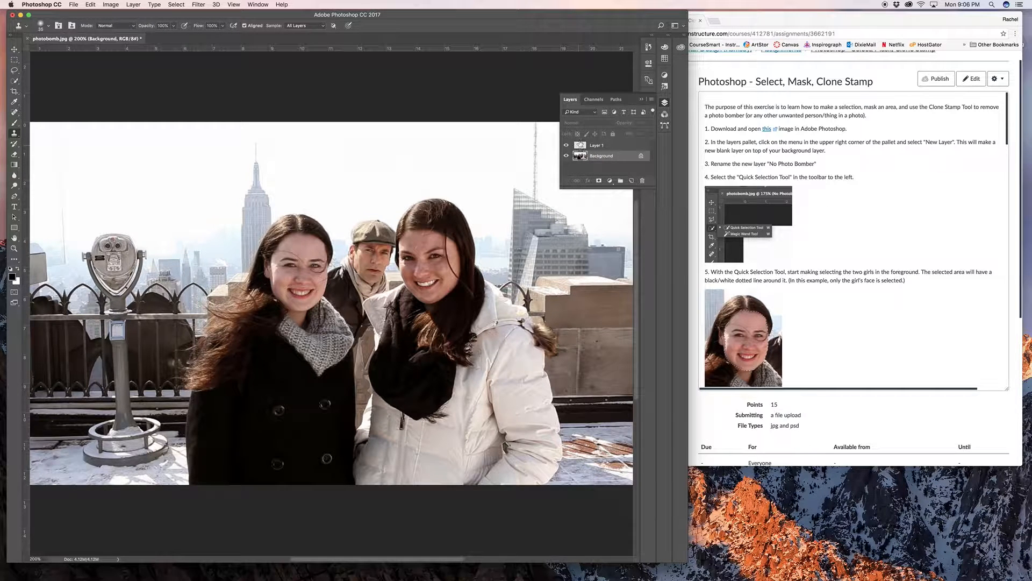
{"action": "left_click", "coordinate": [566, 156]}
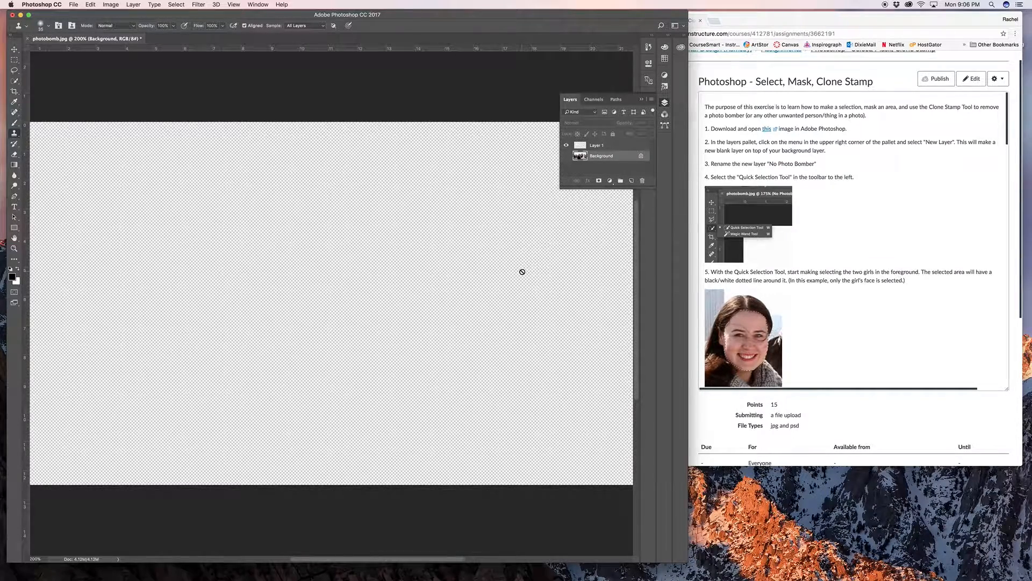
{"action": "left_click", "coordinate": [567, 156]}
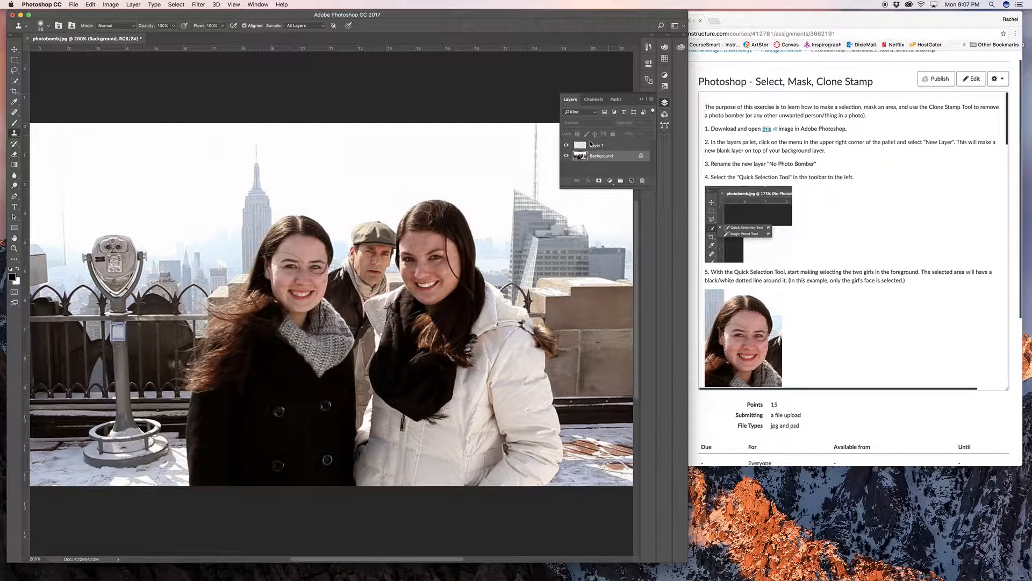
- Rename the new layer as "No Photo Bomber"
{"action": "left_click", "coordinate": [594, 148]}
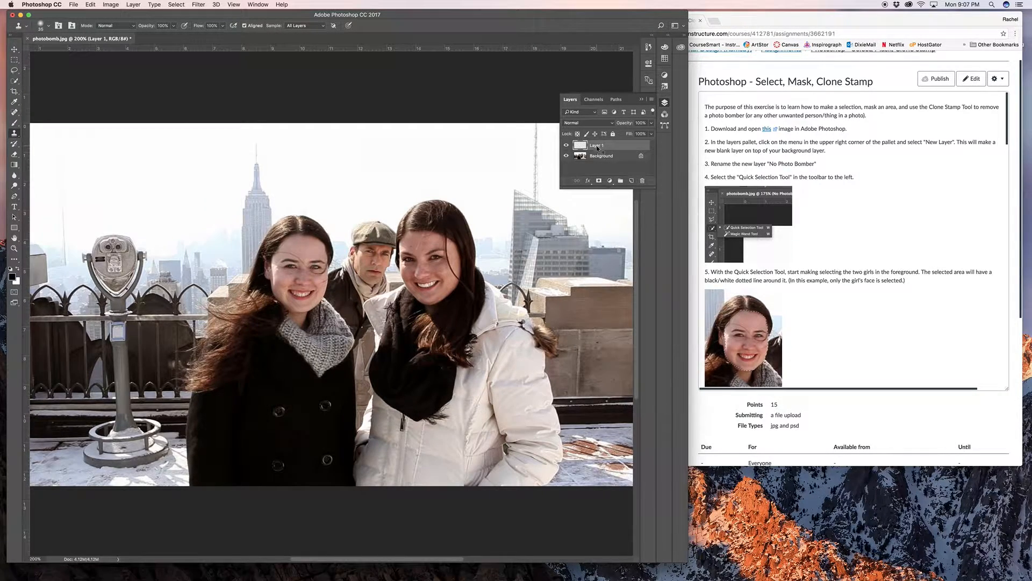
{"action": "right_click", "coordinate": [596, 148]}
{"action": "left_click", "coordinate": [593, 146]}
{"action": "double_click", "coordinate": [593, 145]}
{"action": "type", "text": "No Photo Bomb"}
{"action": "key", "text": "Return"}
{"action": "type", "text": "er"}
{"action": "left_click", "coordinate": [589, 174]}
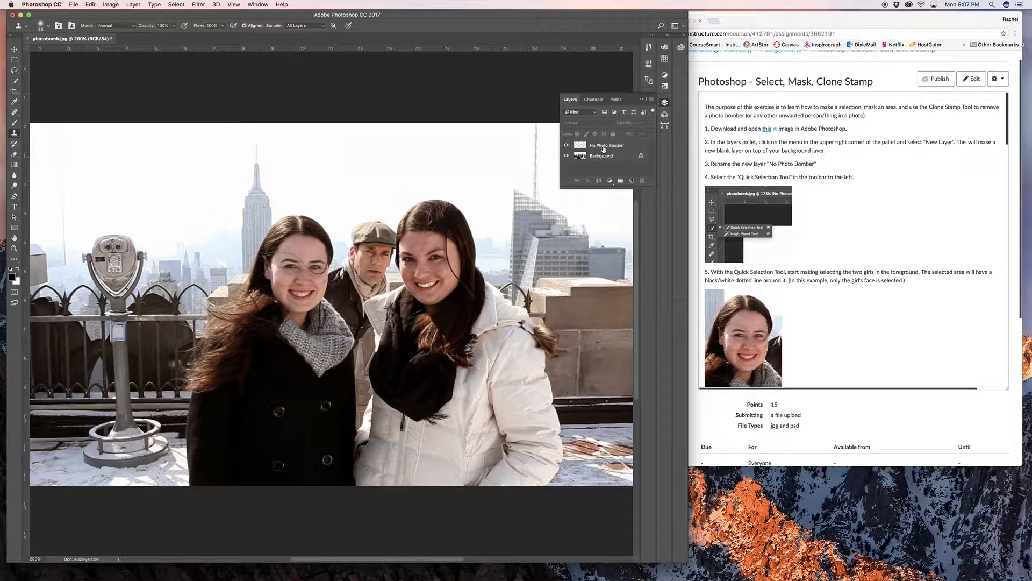
- Make the Background layer active and collapse the layer list
{"action": "left_click", "coordinate": [602, 156]}
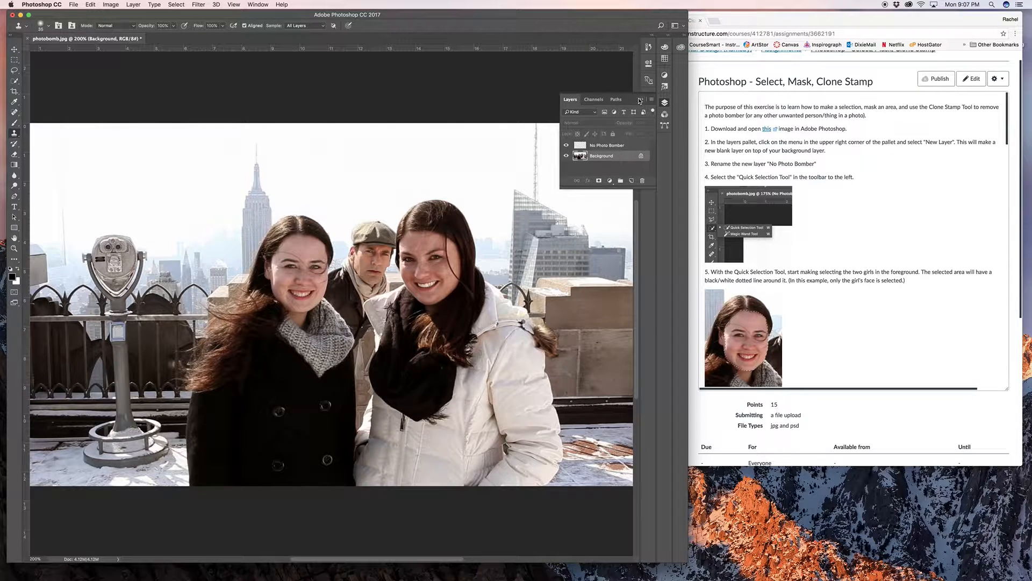
{"action": "left_click", "coordinate": [641, 99]}
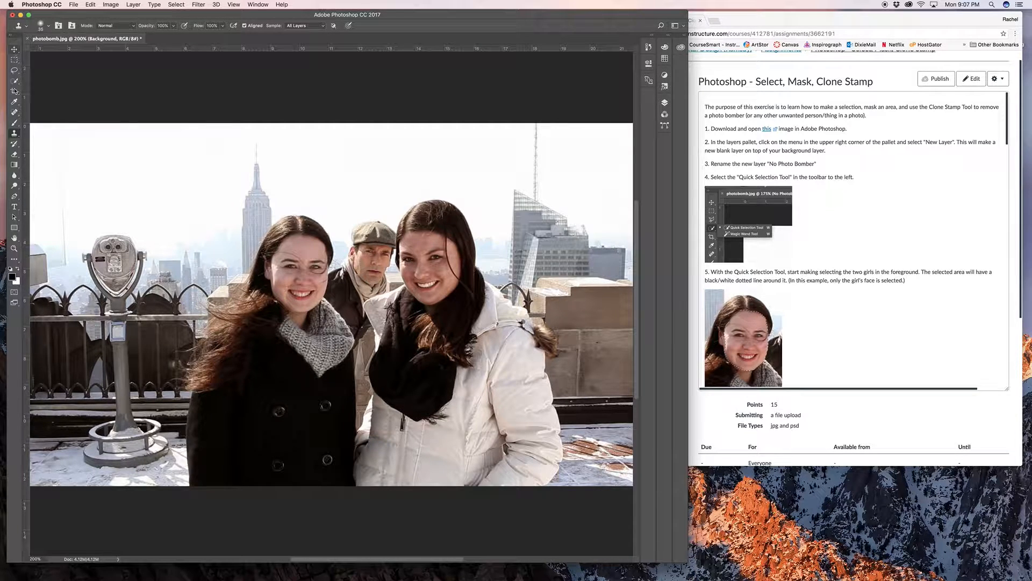
- Draw a rectangular marquee over the sky and the skyscraper, and replace it with a single-row selection across the sky
{"action": "left_click", "coordinate": [15, 62]}
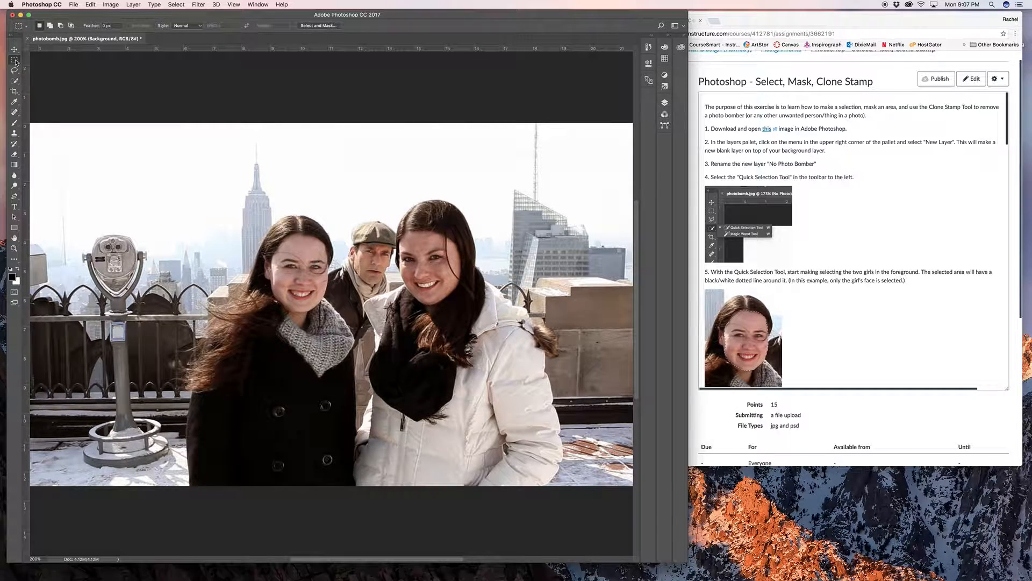
{"action": "left_click", "coordinate": [17, 62]}
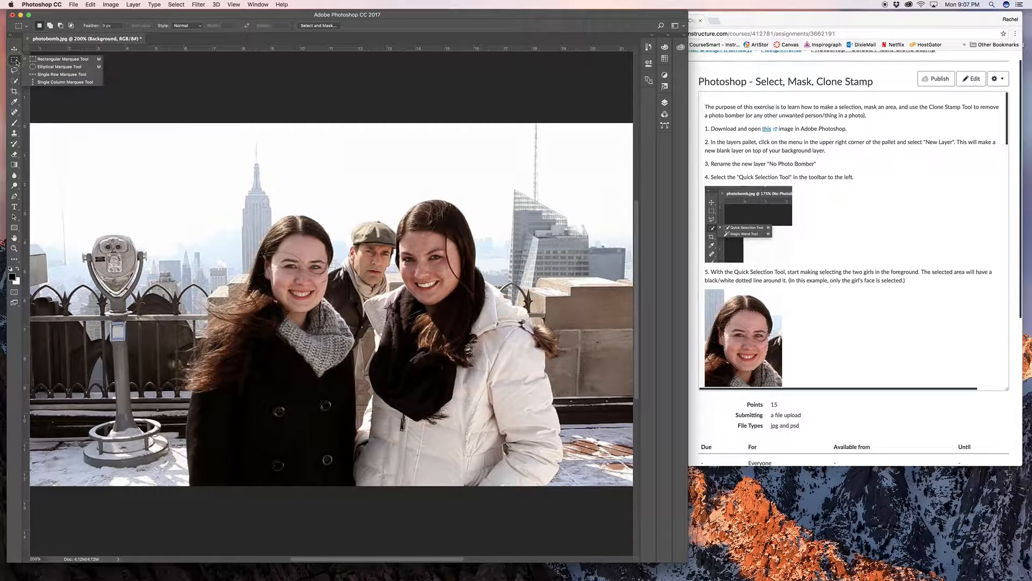
{"action": "left_click", "coordinate": [40, 60]}
{"action": "left_click_drag", "start_coordinate": [132, 134], "coordinate": [285, 263]}
{"action": "left_click_drag", "start_coordinate": [214, 178], "coordinate": [215, 177]}
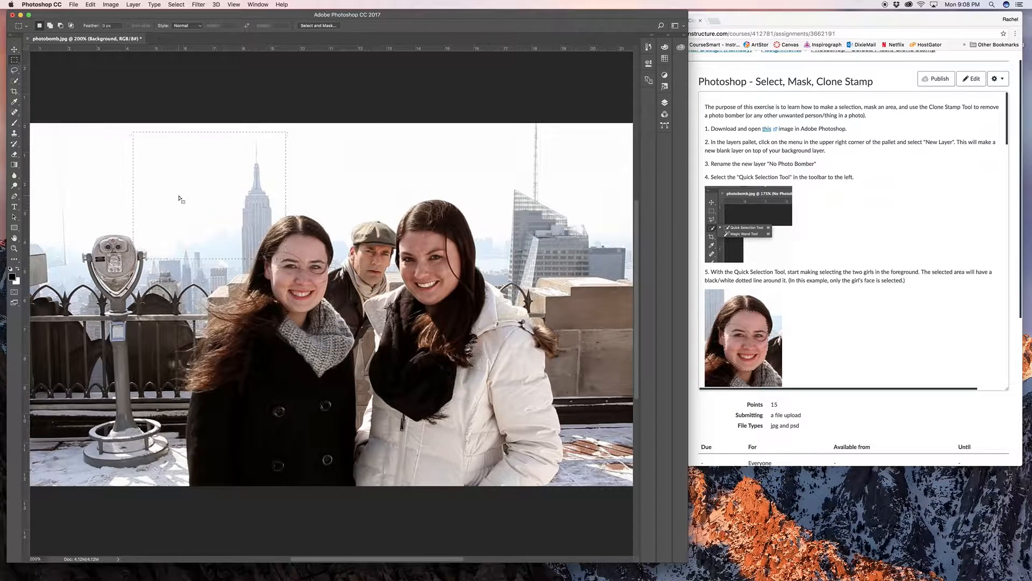
{"action": "left_click", "coordinate": [15, 59]}
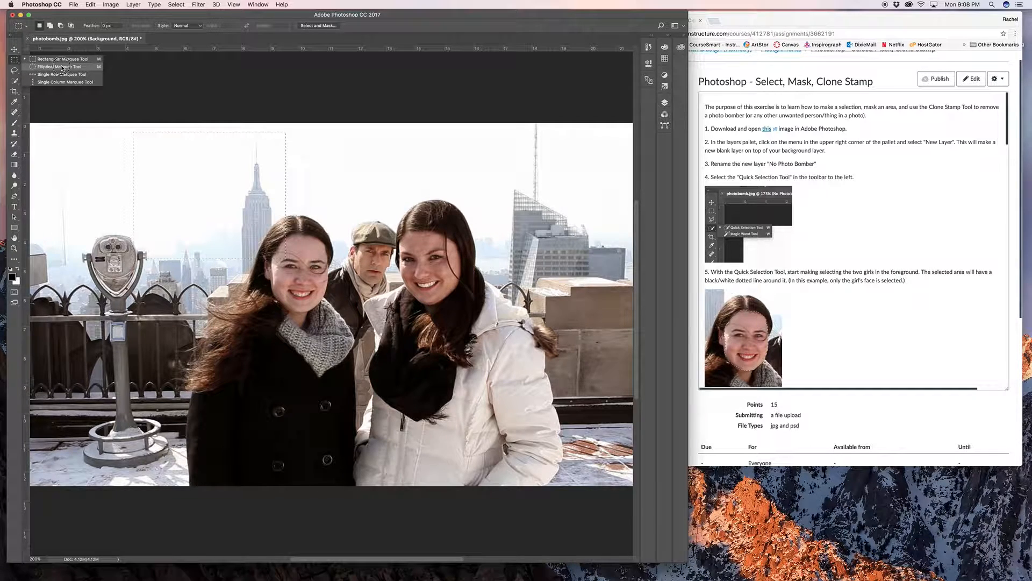
{"action": "left_click", "coordinate": [92, 146]}
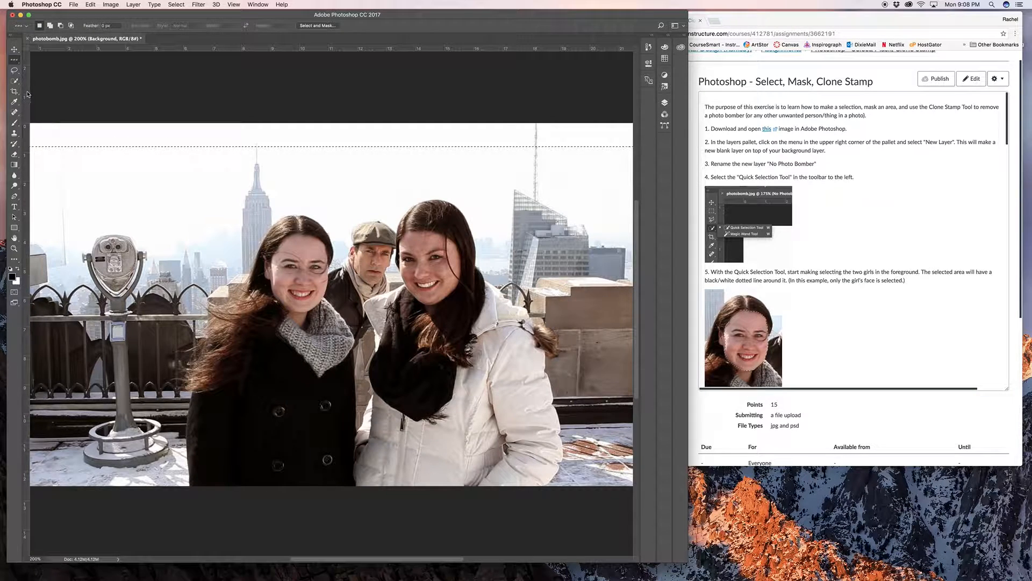
- Lasso a freehand area around the girl in the black coat, brush black across it and undo the stroke
{"action": "left_click", "coordinate": [14, 71]}
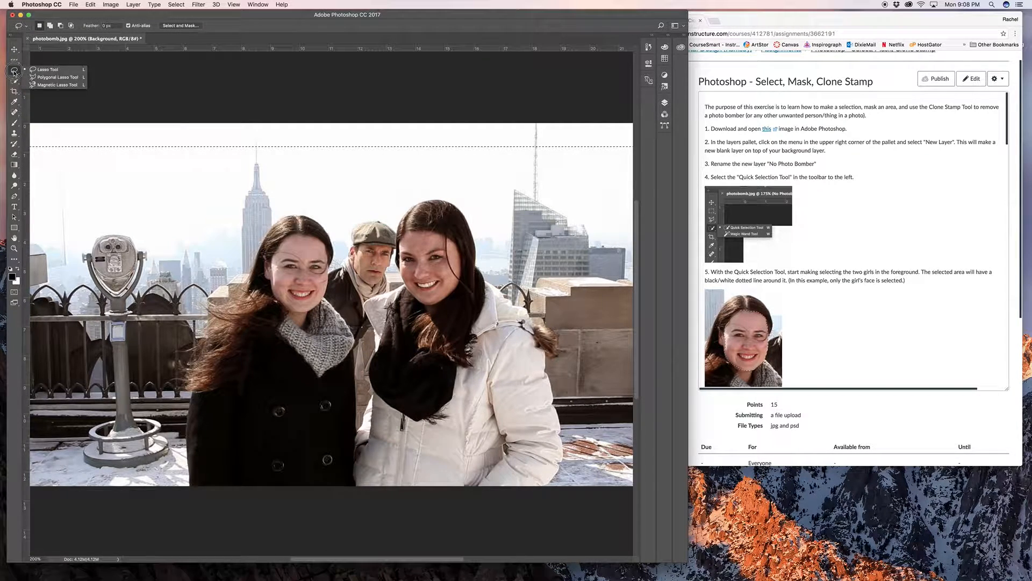
{"action": "mouse_move", "coordinate": [228, 248]}
{"action": "left_mouse_down"}
{"action": "mouse_move", "coordinate": [189, 323]}
{"action": "mouse_move", "coordinate": [377, 336]}
{"action": "mouse_move", "coordinate": [311, 180]}
{"action": "mouse_move", "coordinate": [223, 244]}
{"action": "mouse_move", "coordinate": [257, 262]}
{"action": "left_mouse_up"}
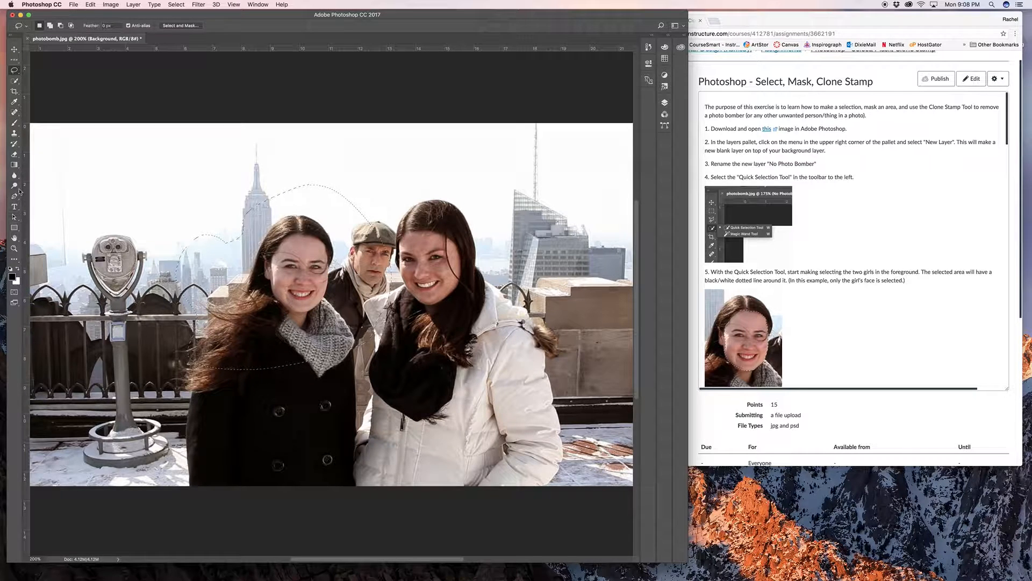
{"action": "left_click", "coordinate": [14, 123]}
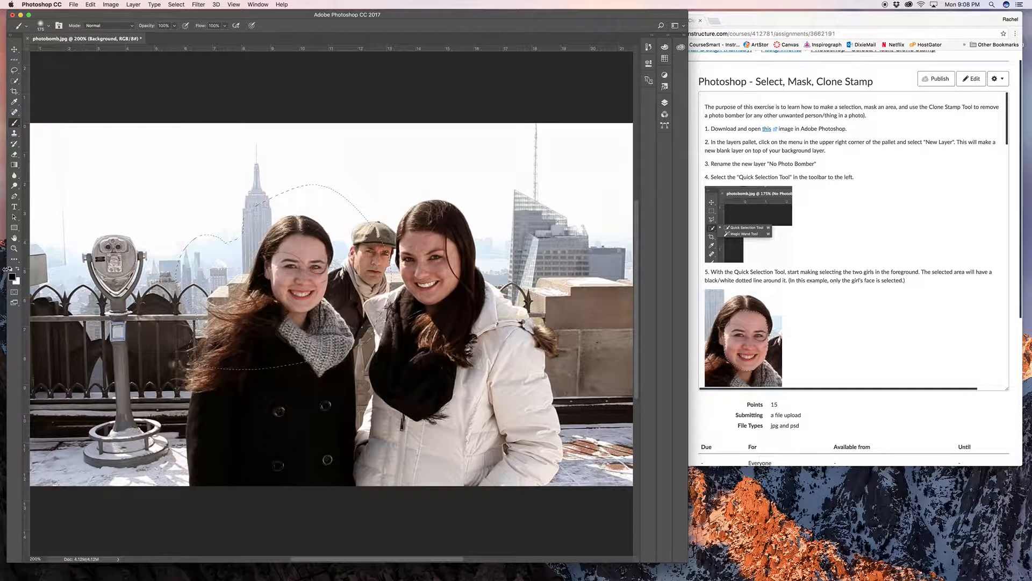
{"action": "mouse_move", "coordinate": [187, 267]}
{"action": "left_mouse_down"}
{"action": "mouse_move", "coordinate": [344, 266]}
{"action": "mouse_move", "coordinate": [253, 289]}
{"action": "mouse_move", "coordinate": [280, 298]}
{"action": "mouse_move", "coordinate": [253, 301]}
{"action": "mouse_move", "coordinate": [400, 253]}
{"action": "left_mouse_up"}
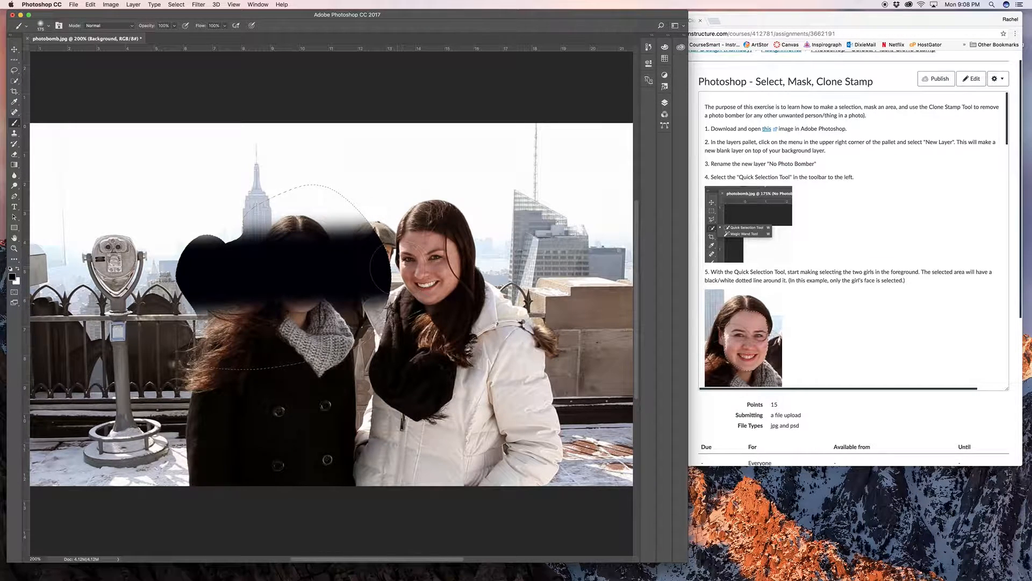
{"action": "key", "text": "super+z"}
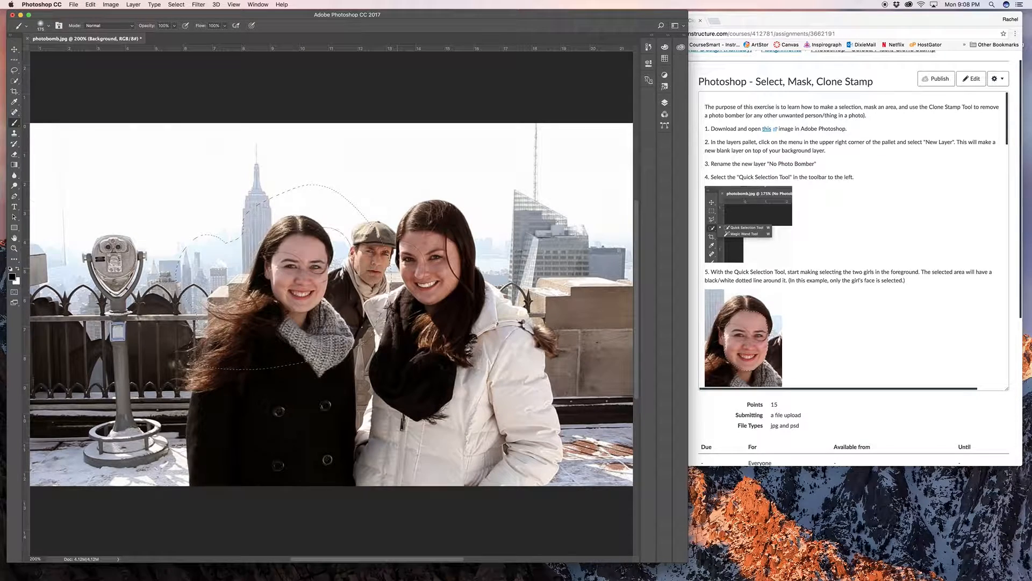
- Outline a closed area around the coin-operated viewer and the skyscraper with the Polygonal Lasso
{"action": "left_click", "coordinate": [16, 81]}
{"action": "left_click", "coordinate": [17, 82]}
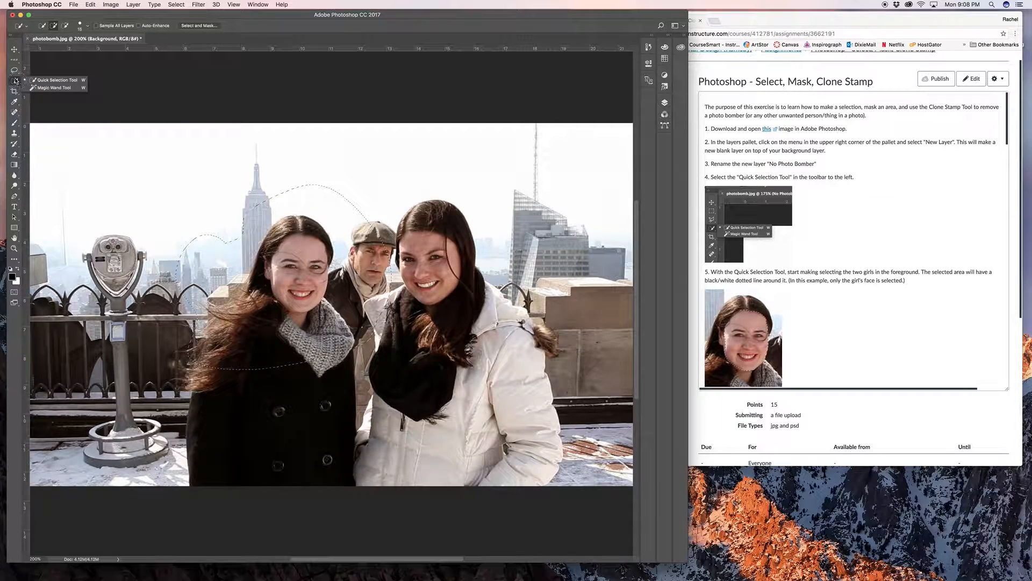
{"action": "left_click", "coordinate": [15, 71]}
{"action": "left_click", "coordinate": [53, 78]}
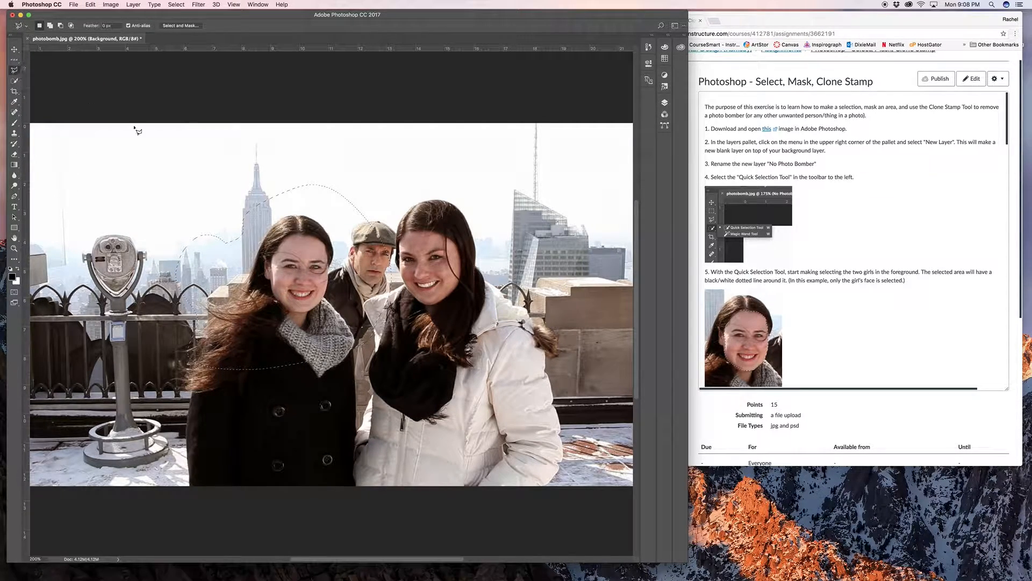
{"action": "left_click", "coordinate": [140, 138]}
{"action": "left_click", "coordinate": [219, 152]}
{"action": "left_click", "coordinate": [313, 206]}
{"action": "left_click", "coordinate": [279, 314]}
{"action": "left_click", "coordinate": [80, 323]}
{"action": "left_click", "coordinate": [47, 166]}
{"action": "left_click", "coordinate": [140, 138]}
- Replace the selection with a small polygonal one across the heads of the three people
{"action": "left_click", "coordinate": [397, 180]}
{"action": "scroll", "coordinate": [323, 253], "scroll_direction": "left", "scroll_amount": 3}
{"action": "left_click", "coordinate": [258, 256]}
{"action": "left_click", "coordinate": [497, 245]}
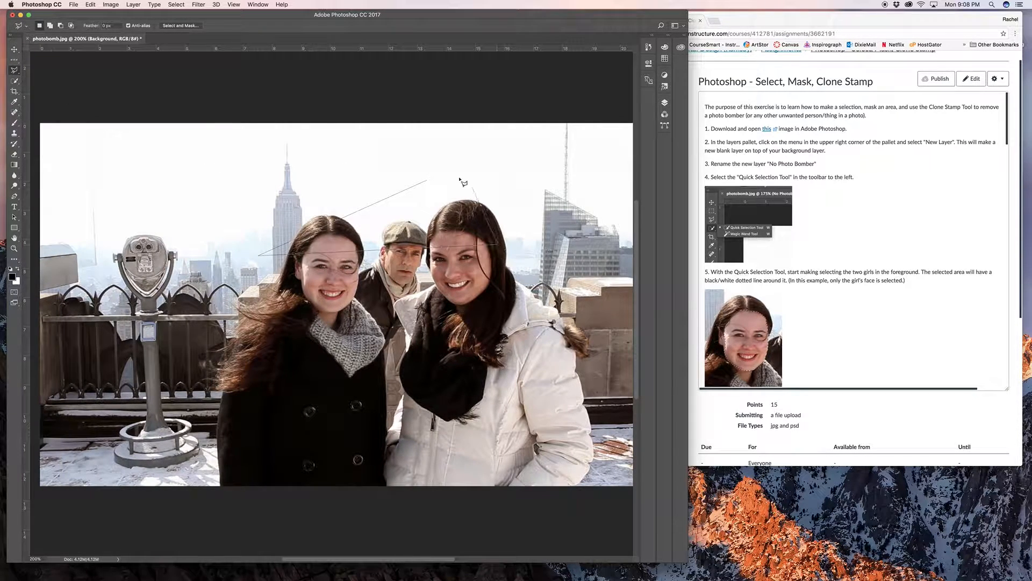
{"action": "left_click", "coordinate": [427, 180]}
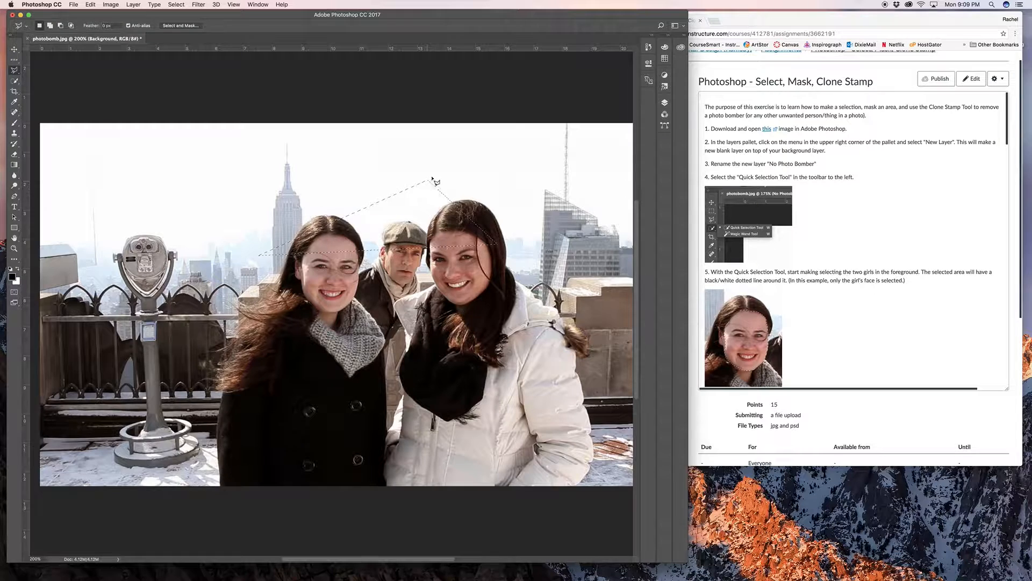
- Trace around the head of the girl in the black coat with the Magnetic Lasso and close the selection across her coat
{"action": "right_click", "coordinate": [14, 70]}
{"action": "left_click", "coordinate": [53, 90]}
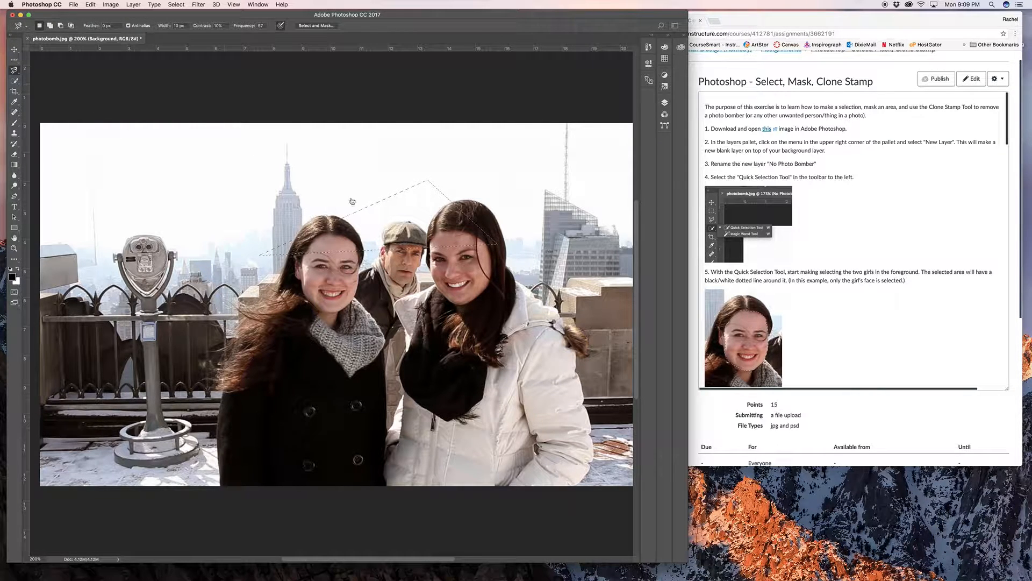
{"action": "left_click", "coordinate": [333, 215]}
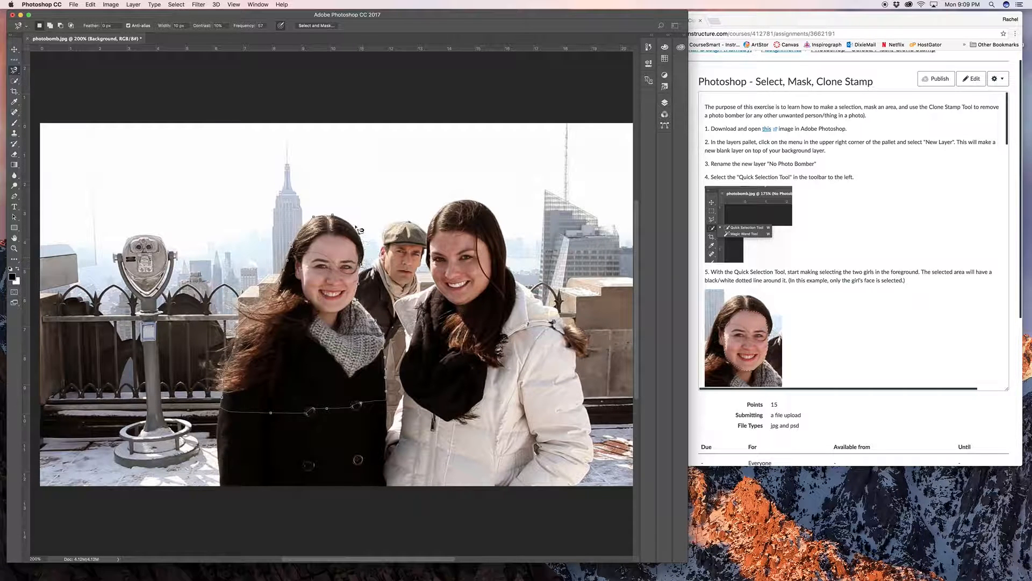
{"action": "left_click", "coordinate": [335, 217]}
- Try the Magic Wand on the sky at a tolerance of 32, sampling several spots to replace the lasso selection
{"action": "left_click", "coordinate": [14, 70]}
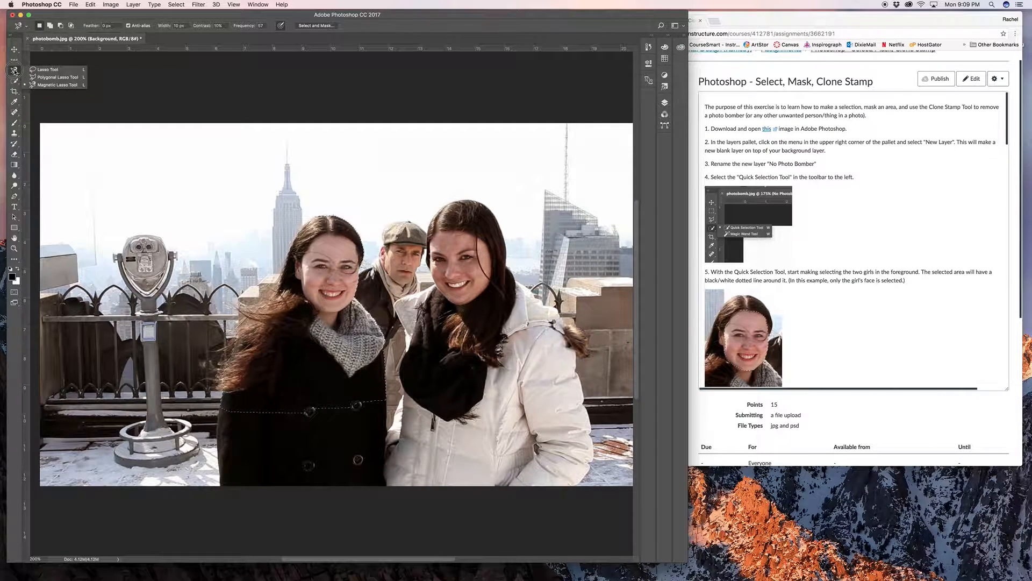
{"action": "left_click", "coordinate": [14, 81]}
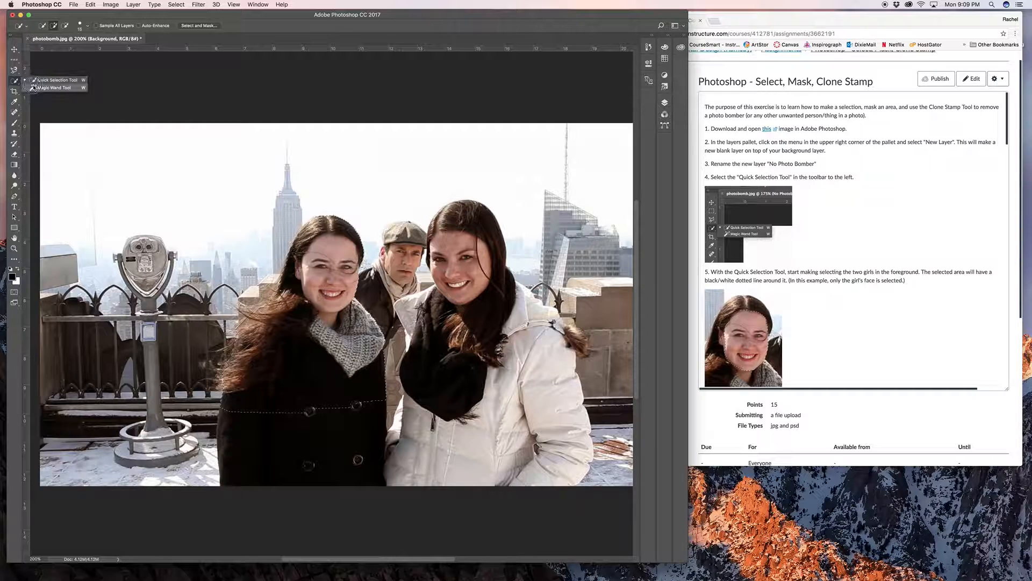
{"action": "left_click", "coordinate": [51, 88]}
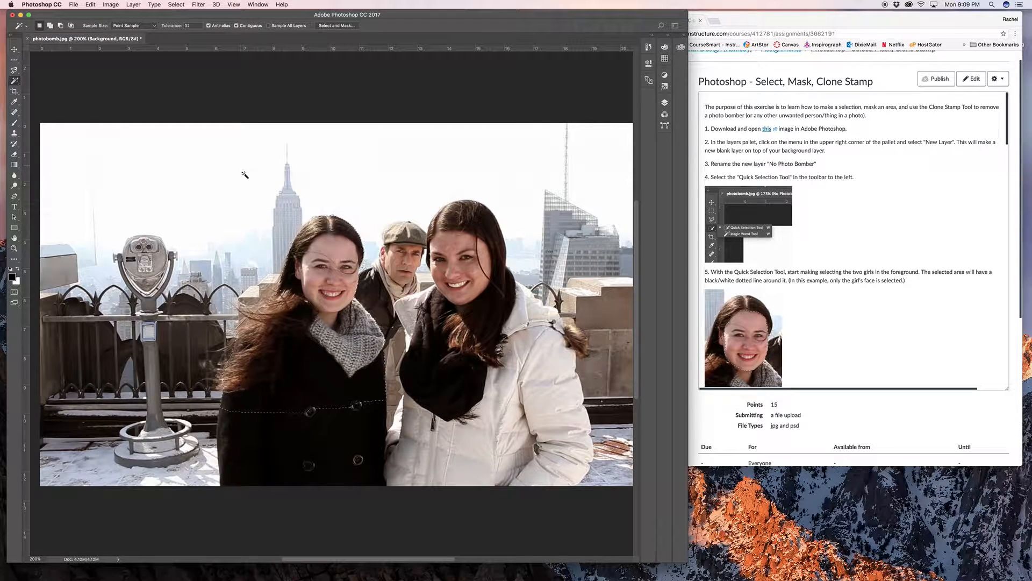
{"action": "left_click", "coordinate": [248, 168]}
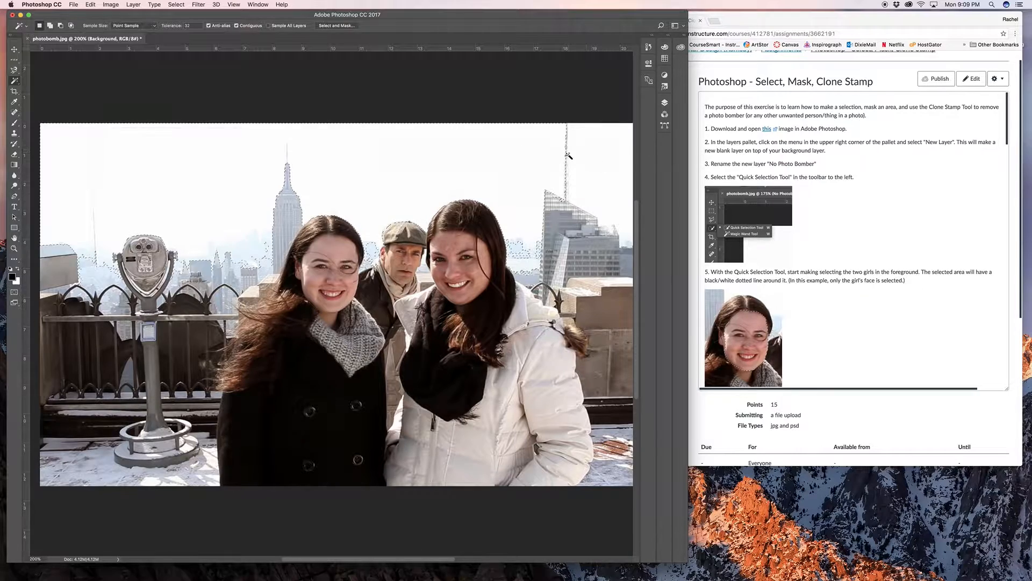
{"action": "left_click", "coordinate": [603, 156]}
{"action": "left_click", "coordinate": [508, 156]}
{"action": "left_click", "coordinate": [141, 174]}
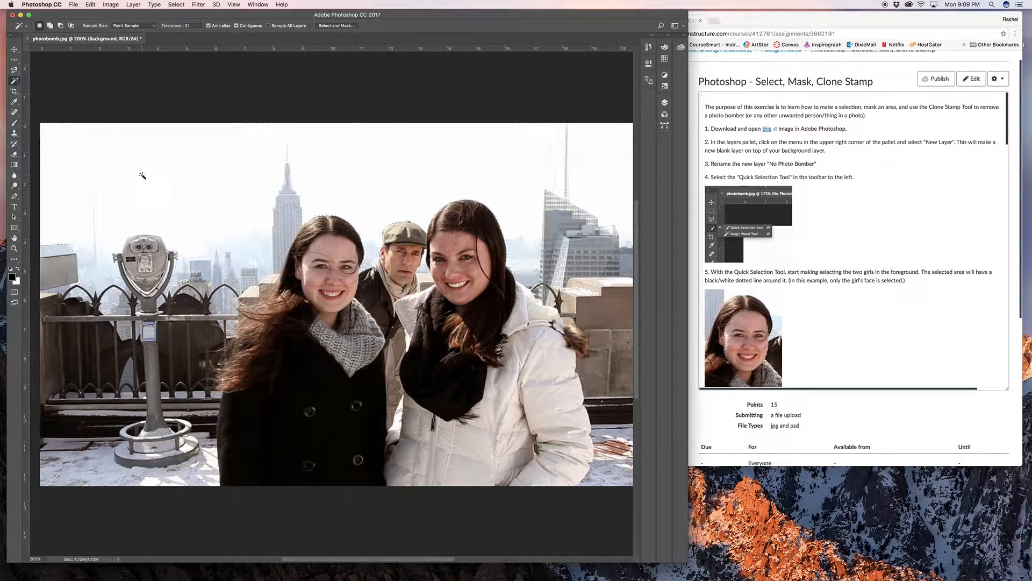
{"action": "left_click", "coordinate": [232, 173]}
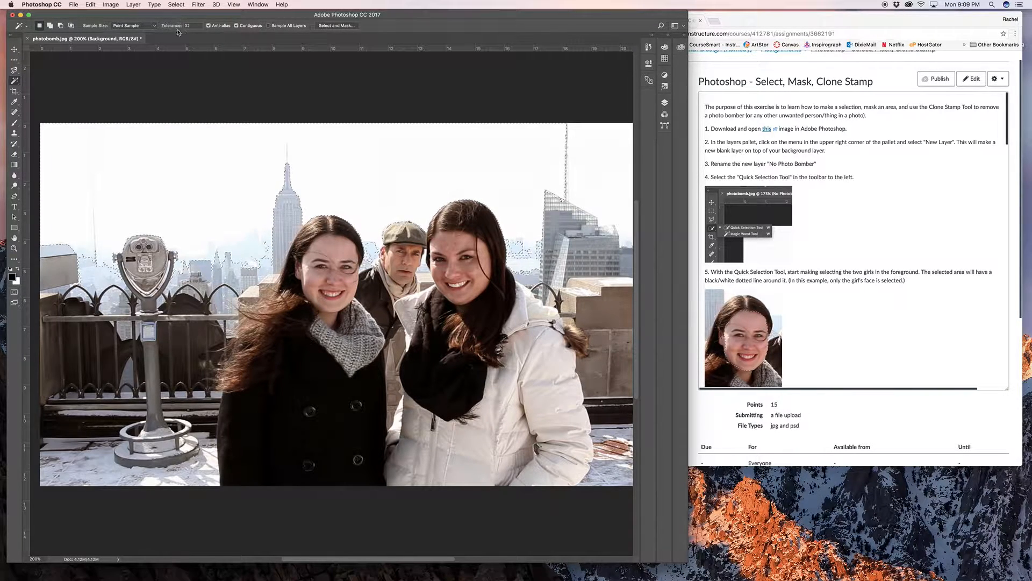
- Lower the Magic Wand tolerance to 1 and select the sky again
{"action": "type", "text": "1"}
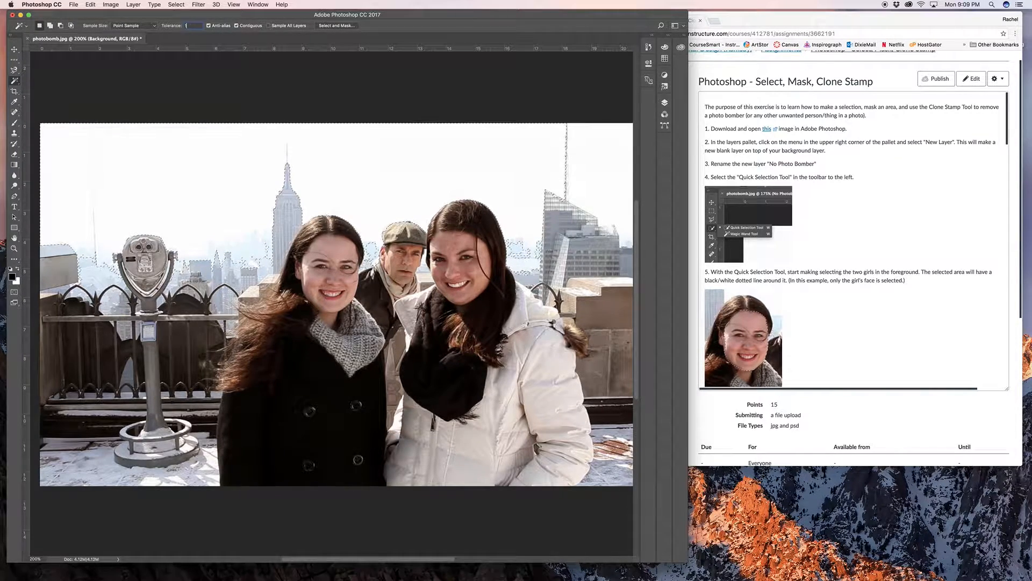
{"action": "left_click", "coordinate": [242, 163]}
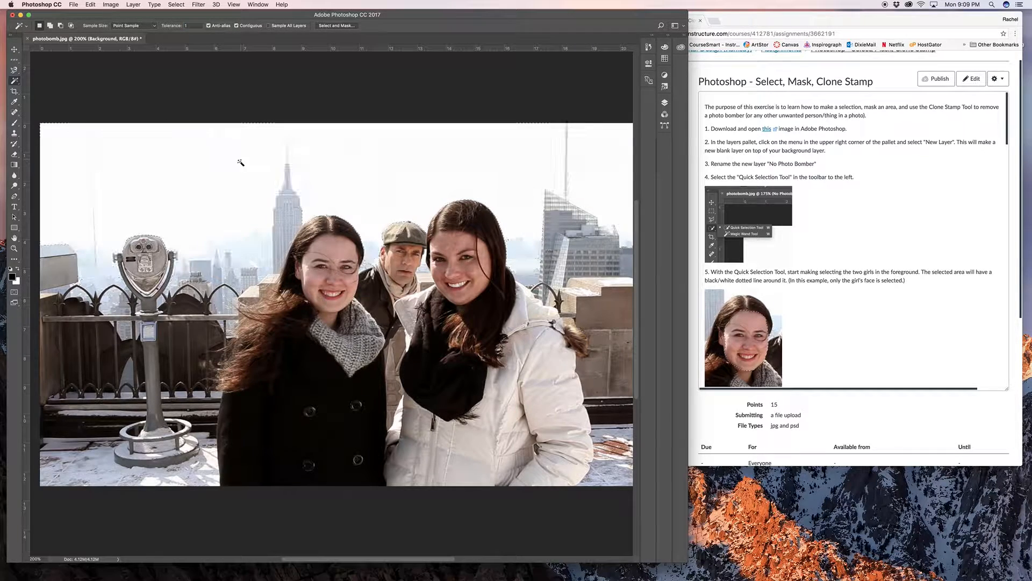
{"action": "left_click", "coordinate": [262, 214]}
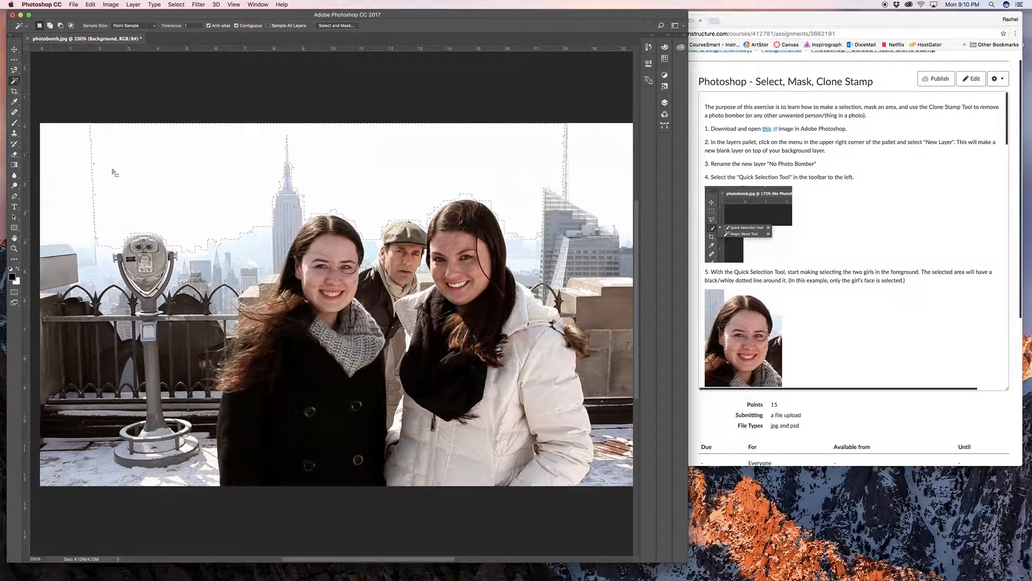
- Switch to the Quick Selection tool and clear the sky selection
{"action": "right_click", "coordinate": [13, 82]}
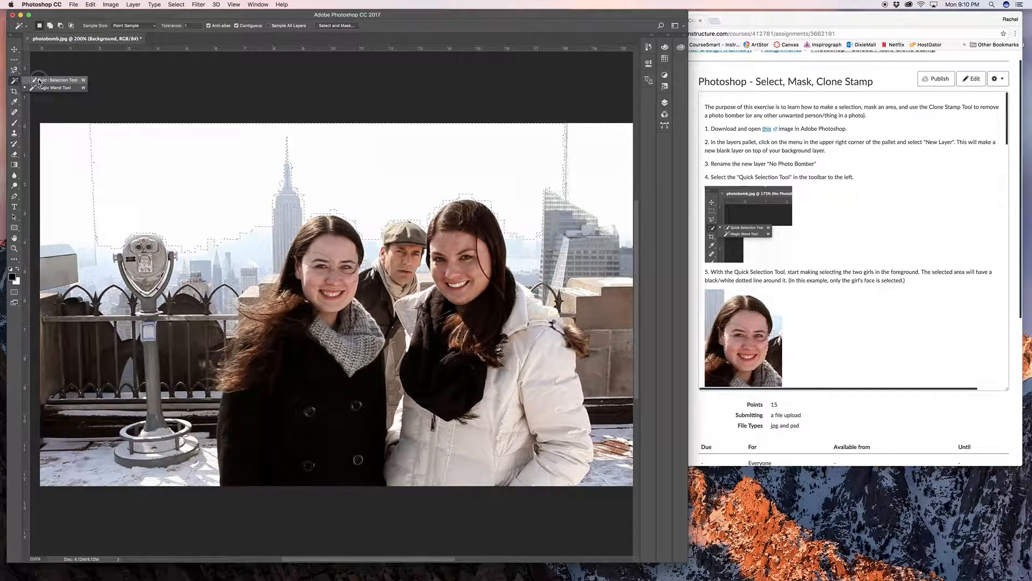
{"action": "left_click", "coordinate": [39, 81]}
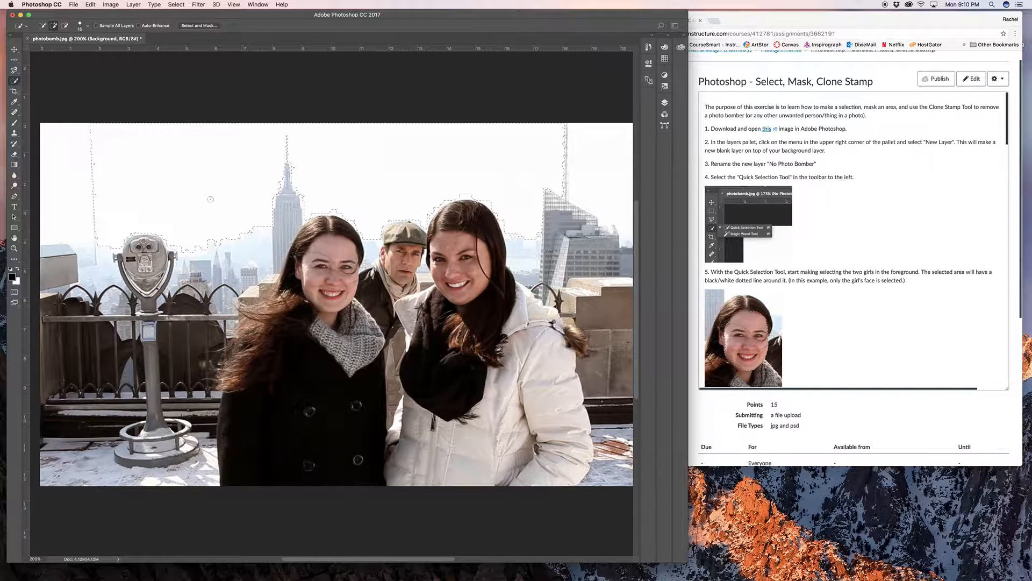
{"action": "left_click", "coordinate": [233, 5]}
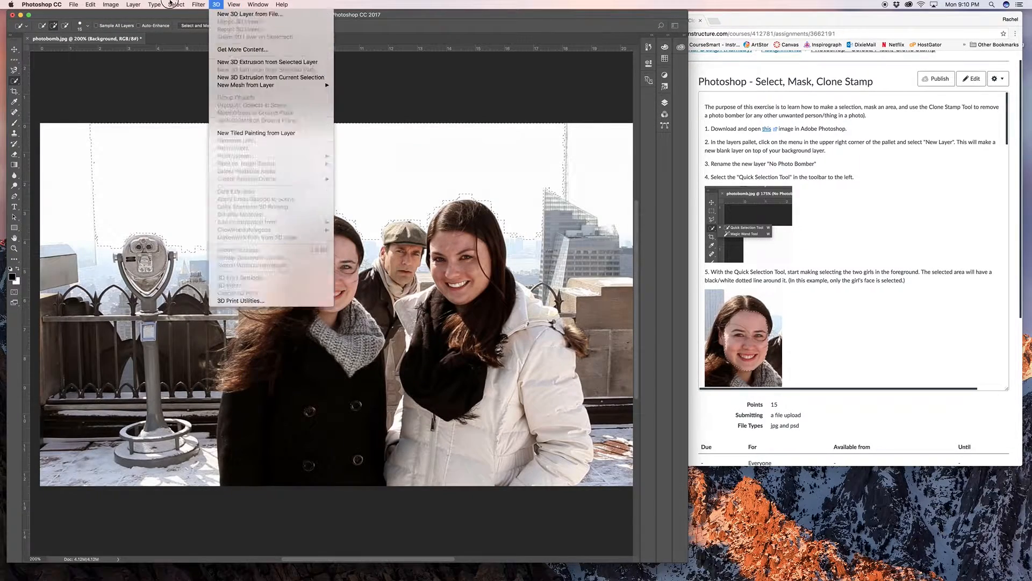
{"action": "mouse_move", "coordinate": [169, 3]}
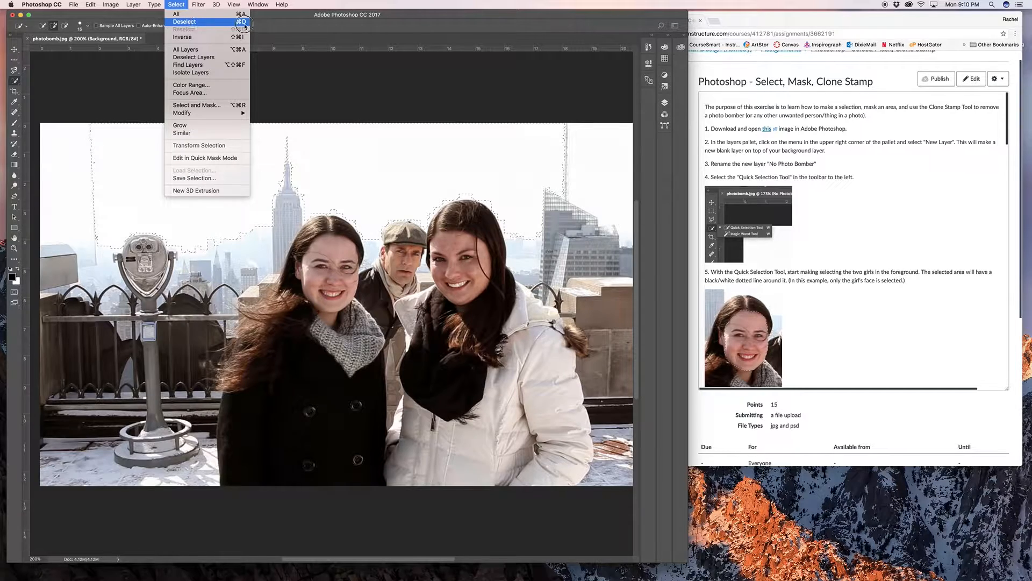
{"action": "left_click", "coordinate": [405, 126]}
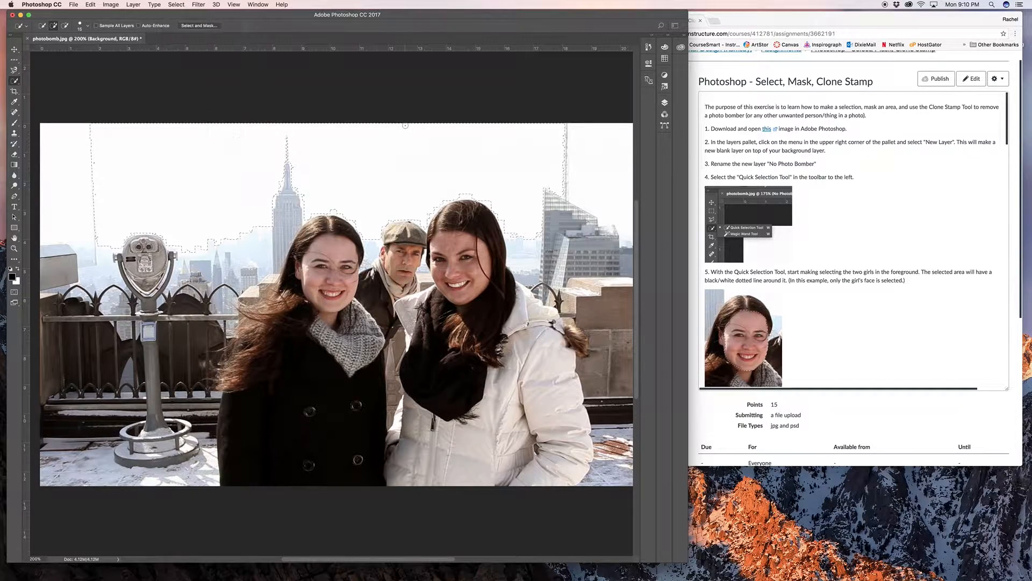
{"action": "key", "text": "ctrl+d"}
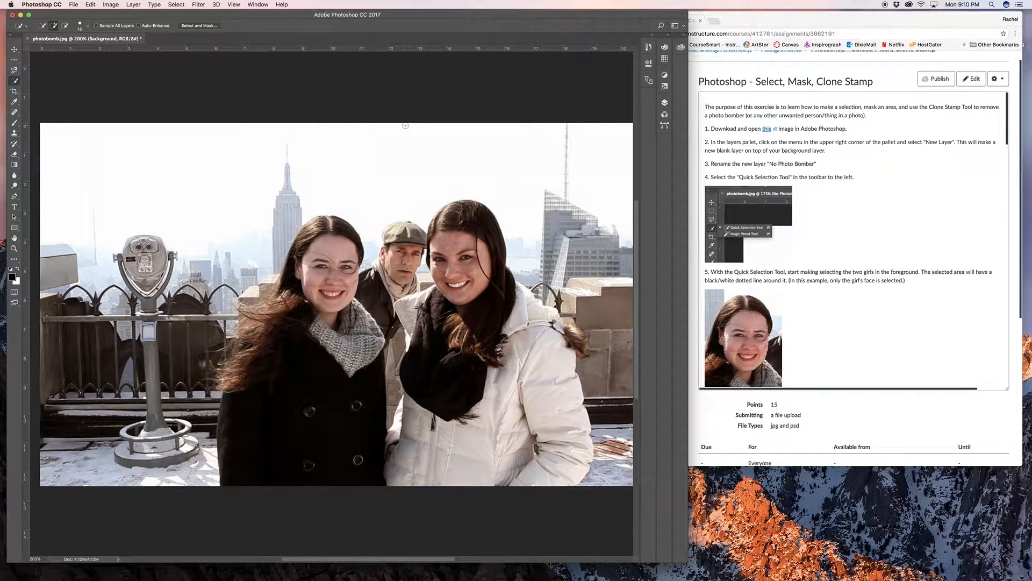
- Enlarge the Quick Selection brush to 250 px and try selecting the sky and the area around the heads
{"action": "scroll", "coordinate": [405, 126], "scroll_direction": "left", "scroll_amount": 5}
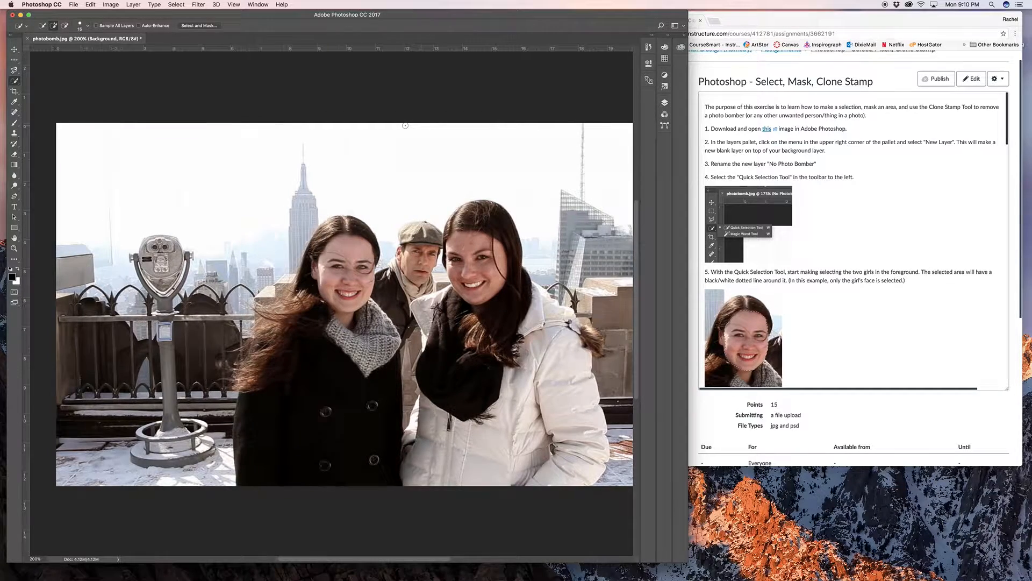
{"action": "left_click_drag", "start_coordinate": [467, 178], "coordinate": [349, 172]}
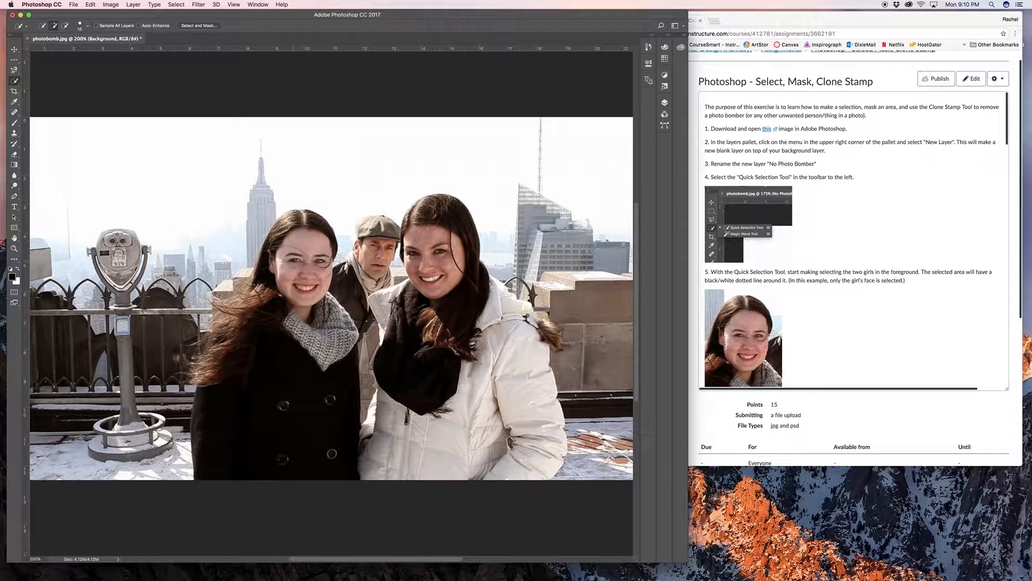
{"action": "key", "text": "super+plus"}
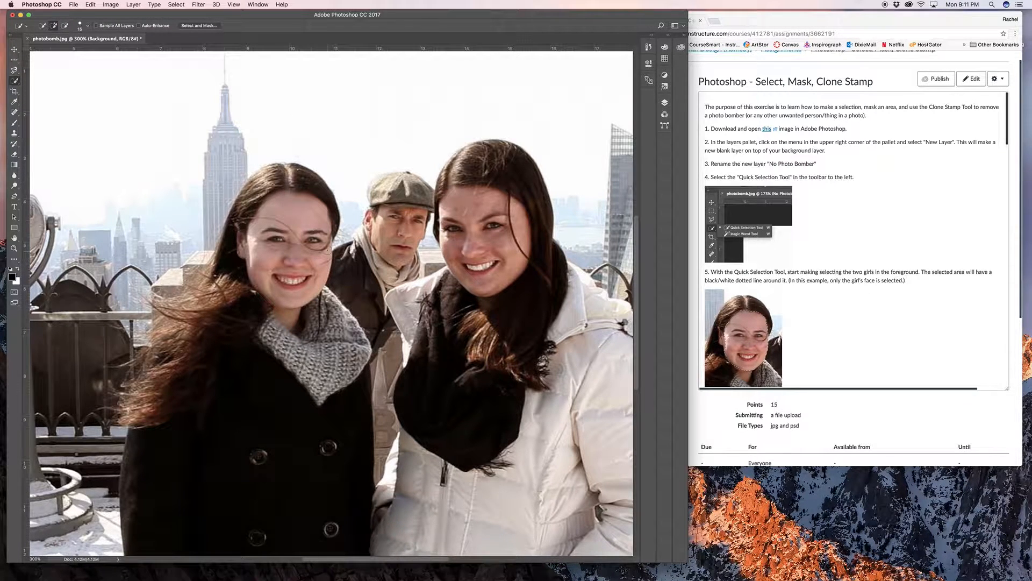
{"action": "key", "text": "bracketright"}
{"action": "key", "text": "bracketright"}
{"action": "key", "text": "bracketright"}
{"action": "key", "text": "bracketright"}
{"action": "key", "text": "bracketright"}
{"action": "key", "text": "bracketright"}
{"action": "key", "text": "bracketright"}
{"action": "key", "text": "bracketright"}
{"action": "key", "text": "bracketright"}
{"action": "key", "text": "bracketright"}
{"action": "key", "text": "bracketright"}
{"action": "key", "text": "bracketright"}
{"action": "key", "text": "bracketright"}
{"action": "key", "text": "bracketright"}
{"action": "key", "text": "bracketright"}
{"action": "key", "text": "bracketright"}
{"action": "scroll", "coordinate": [287, 169], "scroll_direction": "right", "scroll_amount": 1}
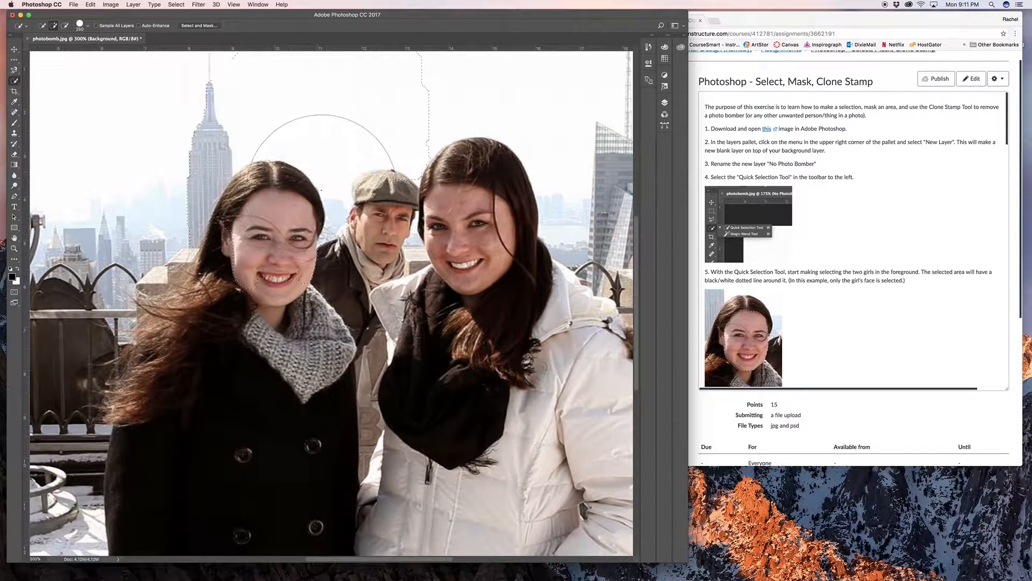
{"action": "left_click", "coordinate": [326, 197]}
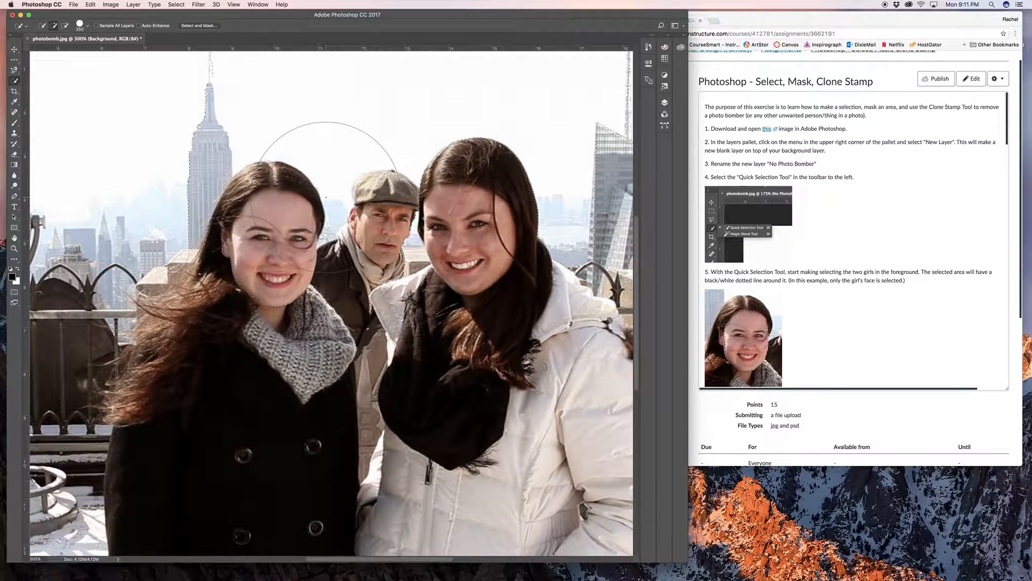
- Reduce the Quick Selection brush size and clear the current selection
{"action": "left_click", "coordinate": [88, 26]}
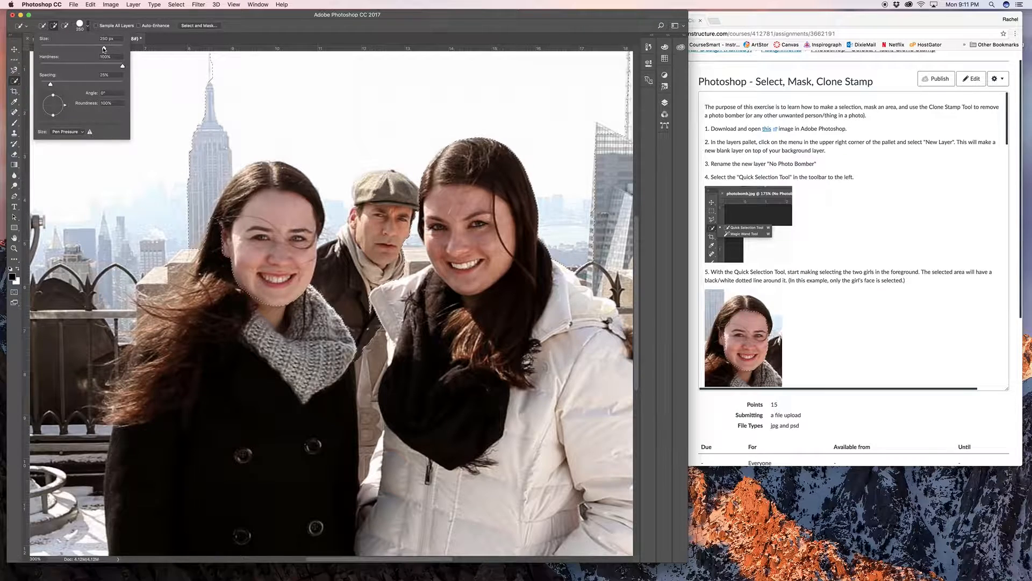
{"action": "mouse_move", "coordinate": [104, 49]}
{"action": "left_mouse_down"}
{"action": "mouse_move", "coordinate": [52, 49]}
{"action": "mouse_move", "coordinate": [68, 49]}
{"action": "left_mouse_up"}
{"action": "left_click", "coordinate": [280, 93]}
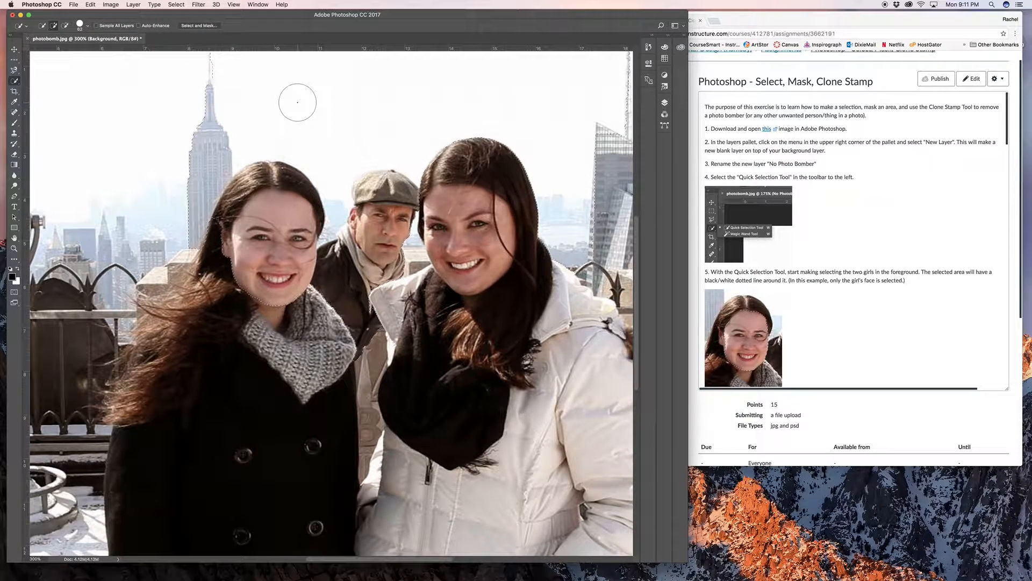
{"action": "key", "text": "bracketleft"}
{"action": "key", "text": "bracketleft"}
{"action": "key", "text": "bracketleft"}
{"action": "key", "text": "bracketleft"}
{"action": "key", "text": "bracketleft"}
{"action": "key", "text": "bracketleft"}
{"action": "scroll", "coordinate": [298, 105], "scroll_direction": "left", "scroll_amount": 2}
{"action": "key", "text": "bracketleft"}
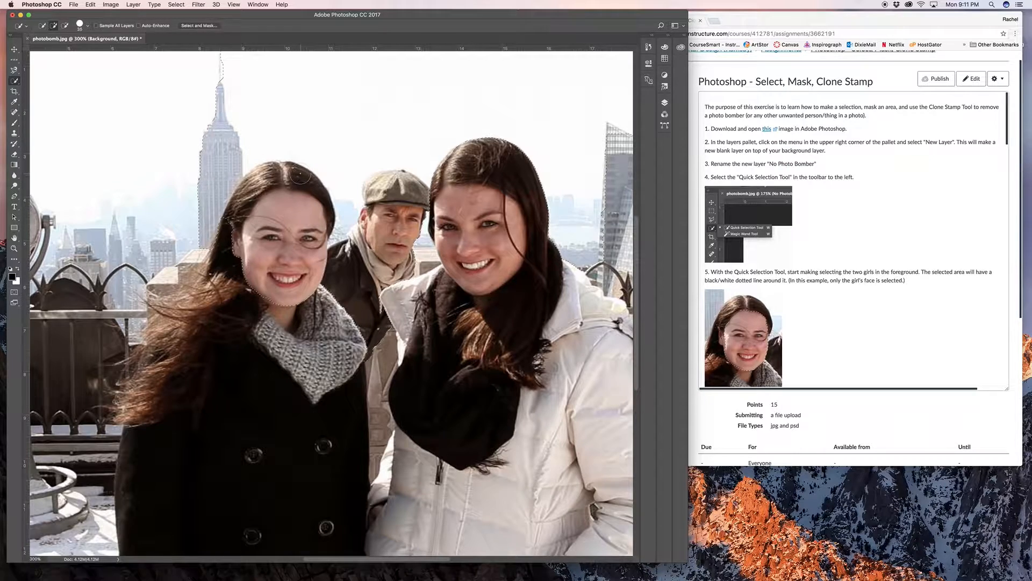
{"action": "key", "text": "bracketright"}
{"action": "key", "text": "super+d"}
{"action": "scroll", "coordinate": [303, 176], "scroll_direction": "left", "scroll_amount": 2}
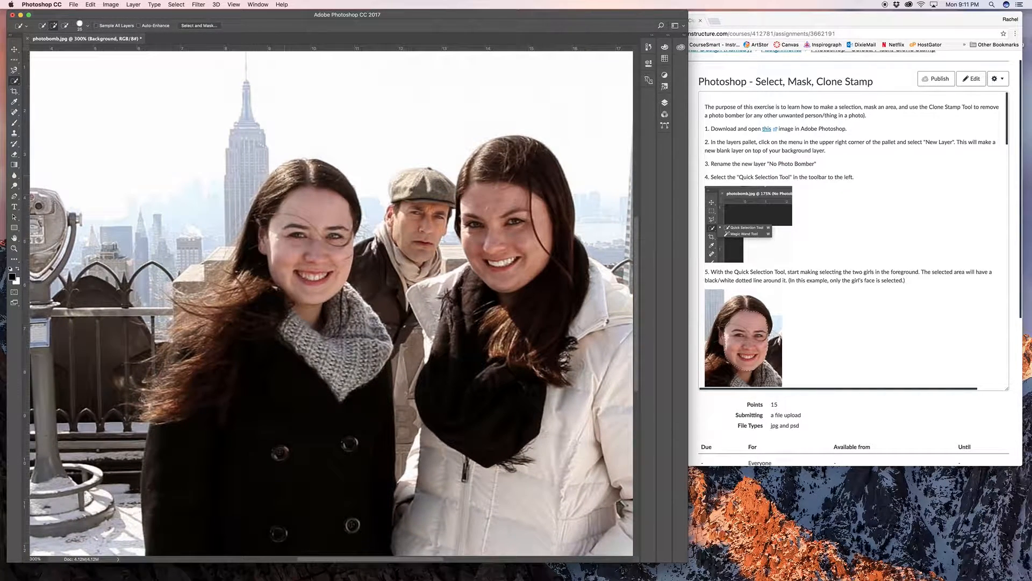
- Quick-select the girl in the black coat, covering her hair, face, scarf and coat, and subtract the background picked up around her
{"action": "key", "text": "bracketleft"}
{"action": "key", "text": "bracketleft"}
{"action": "mouse_move", "coordinate": [309, 169]}
{"action": "left_mouse_down"}
{"action": "mouse_move", "coordinate": [326, 187]}
{"action": "mouse_move", "coordinate": [282, 194]}
{"action": "mouse_move", "coordinate": [253, 230]}
{"action": "left_mouse_up"}
{"action": "mouse_move", "coordinate": [355, 308]}
{"action": "left_mouse_down"}
{"action": "mouse_move", "coordinate": [371, 336]}
{"action": "mouse_move", "coordinate": [373, 390]}
{"action": "mouse_move", "coordinate": [294, 388]}
{"action": "mouse_move", "coordinate": [274, 327]}
{"action": "left_mouse_up"}
{"action": "key", "text": "alt"}
{"action": "key", "text": "alt"}
{"action": "key", "text": "alt"}
{"action": "key", "text": "alt"}
{"action": "key", "text": "alt"}
{"action": "key", "text": "alt"}
{"action": "key", "text": "alt"}
{"action": "mouse_move", "coordinate": [72, 462]}
{"action": "left_mouse_down"}
{"action": "mouse_move", "coordinate": [121, 463]}
{"action": "mouse_move", "coordinate": [118, 477]}
{"action": "left_mouse_up"}
- Add the hair and face of the girl in the white coat to the selection
{"action": "left_click_drag", "start_coordinate": [513, 155], "coordinate": [488, 169]}
{"action": "scroll", "coordinate": [448, 206], "scroll_direction": "left", "scroll_amount": 1}
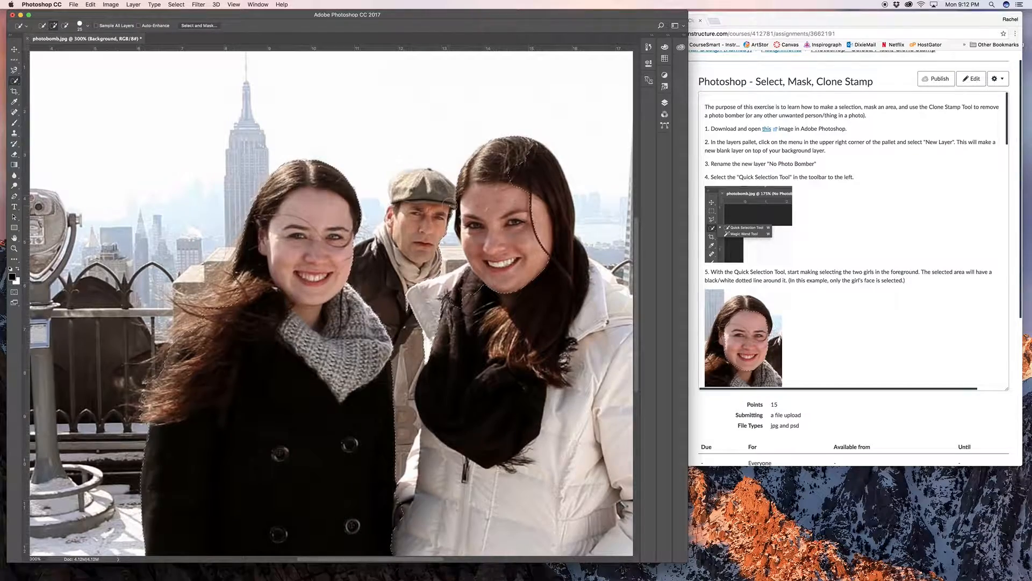
{"action": "scroll", "coordinate": [448, 205], "scroll_direction": "down", "scroll_amount": 5}
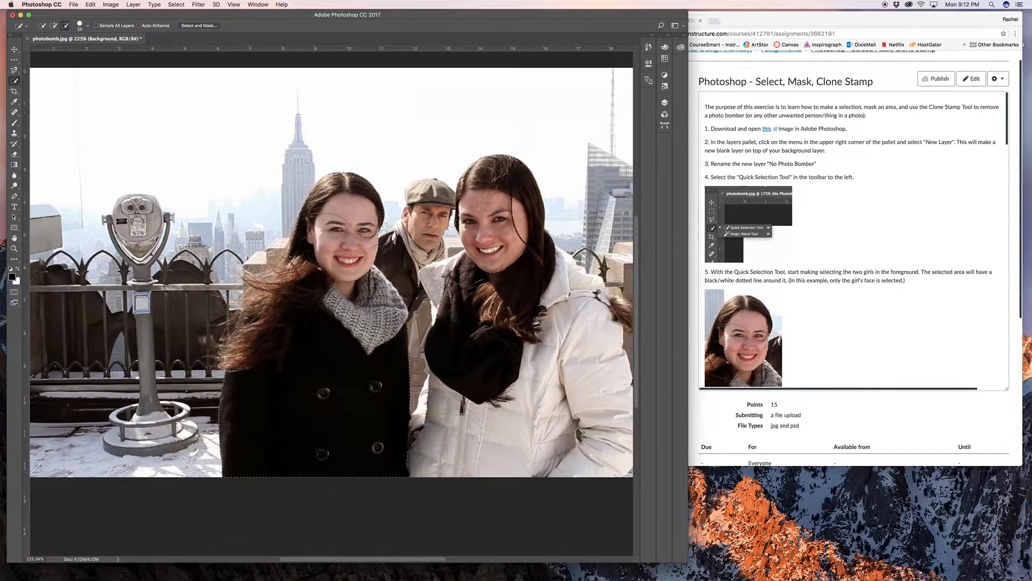
{"action": "scroll", "coordinate": [450, 218], "scroll_direction": "up", "scroll_amount": 4}
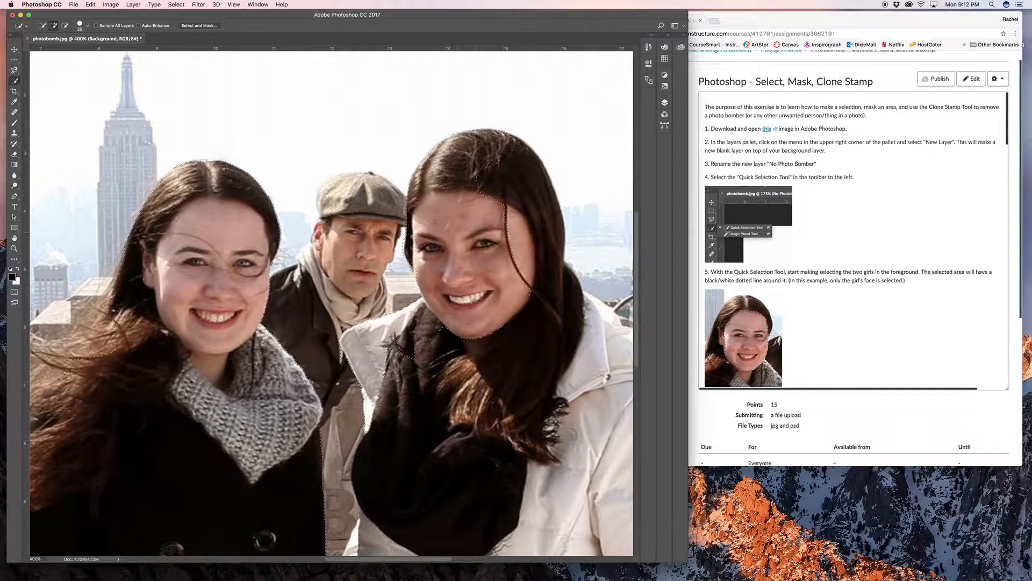
{"action": "mouse_move", "coordinate": [476, 187]}
{"action": "left_mouse_down"}
{"action": "mouse_move", "coordinate": [514, 169]}
{"action": "mouse_move", "coordinate": [549, 305]}
{"action": "left_mouse_up"}
{"action": "left_click", "coordinate": [337, 354], "text": "alt"}
- Shrink the Quick Selection brush and add the second girl's black scarf and white coat to the selection, subtracting the excess
{"action": "key", "text": "bracketleft"}
{"action": "key", "text": "bracketleft"}
{"action": "key", "text": "bracketleft"}
{"action": "key", "text": "bracketleft"}
{"action": "scroll", "coordinate": [376, 361], "scroll_direction": "down", "scroll_amount": 5}
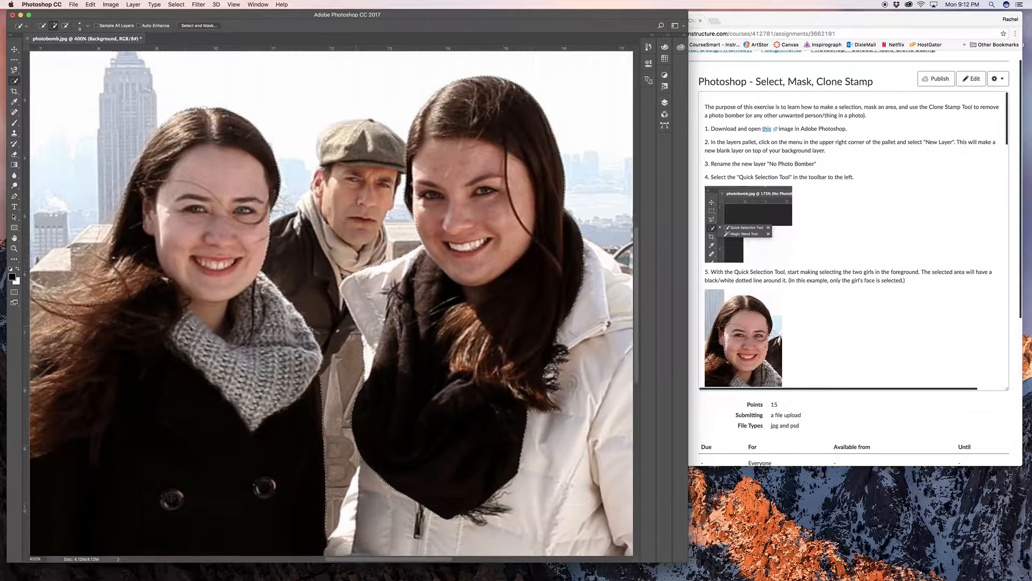
{"action": "mouse_move", "coordinate": [368, 433]}
{"action": "left_mouse_down"}
{"action": "mouse_move", "coordinate": [349, 493]}
{"action": "mouse_move", "coordinate": [378, 466]}
{"action": "mouse_move", "coordinate": [476, 469]}
{"action": "mouse_move", "coordinate": [528, 449]}
{"action": "mouse_move", "coordinate": [572, 306]}
{"action": "left_mouse_up"}
{"action": "mouse_move", "coordinate": [582, 216]}
{"action": "left_mouse_down"}
{"action": "mouse_move", "coordinate": [618, 250]}
{"action": "mouse_move", "coordinate": [615, 268]}
{"action": "left_mouse_up"}
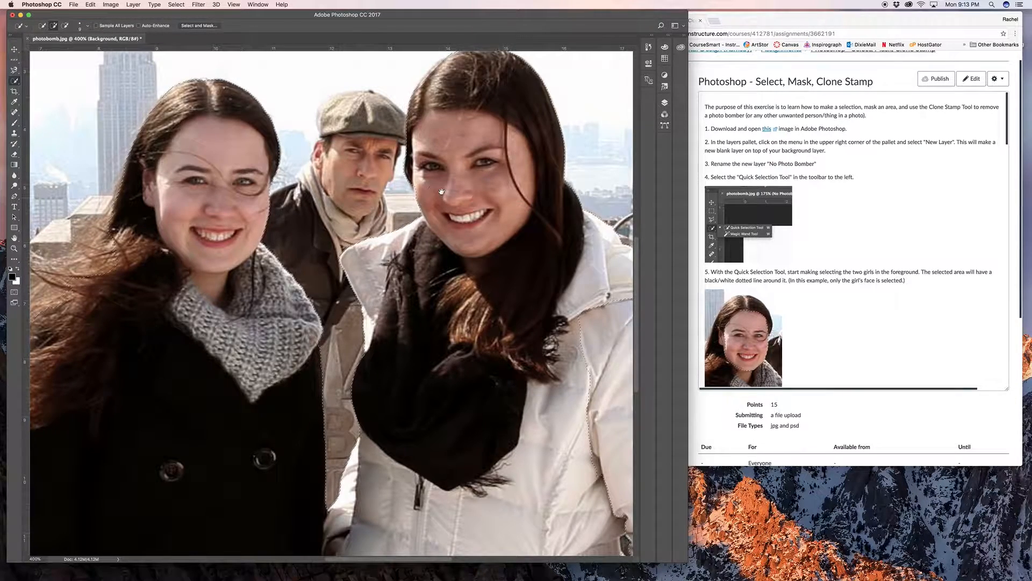
{"action": "left_click_drag", "start_coordinate": [442, 191], "coordinate": [449, 240]}
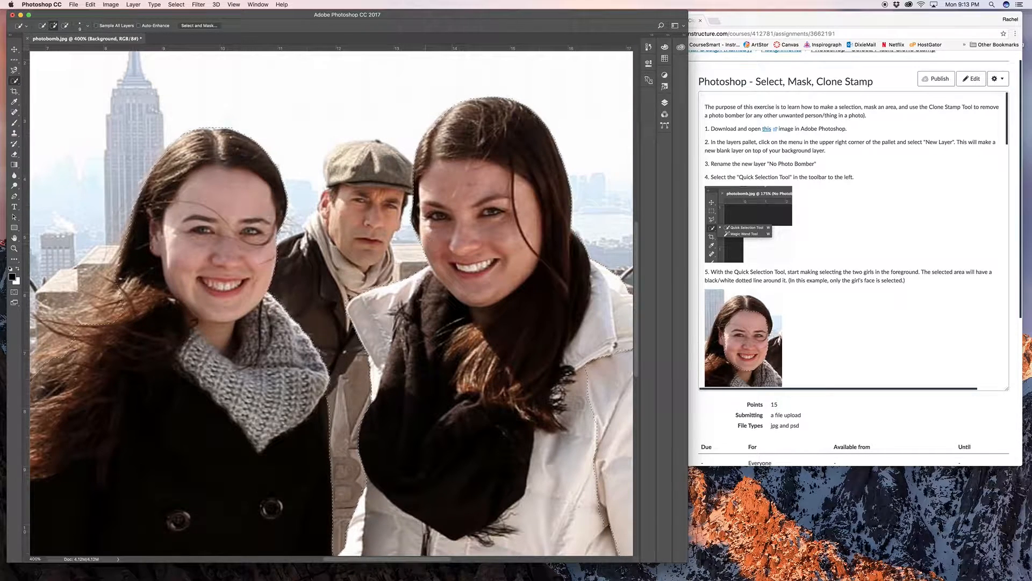
{"action": "key", "text": "alt"}
{"action": "scroll", "coordinate": [282, 244], "scroll_direction": "down", "scroll_amount": 1}
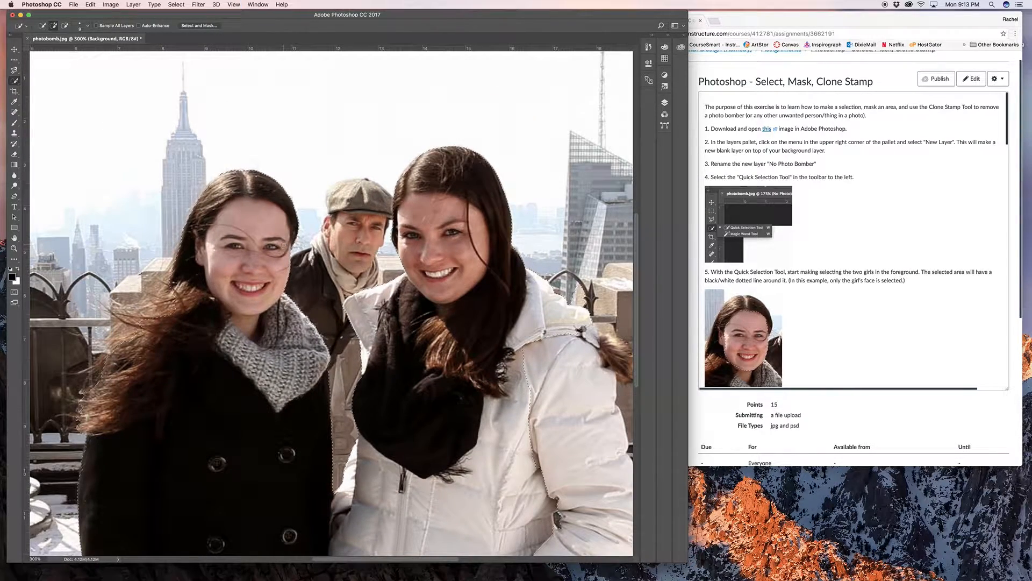
{"action": "scroll", "coordinate": [283, 244], "scroll_direction": "down", "scroll_amount": 1}
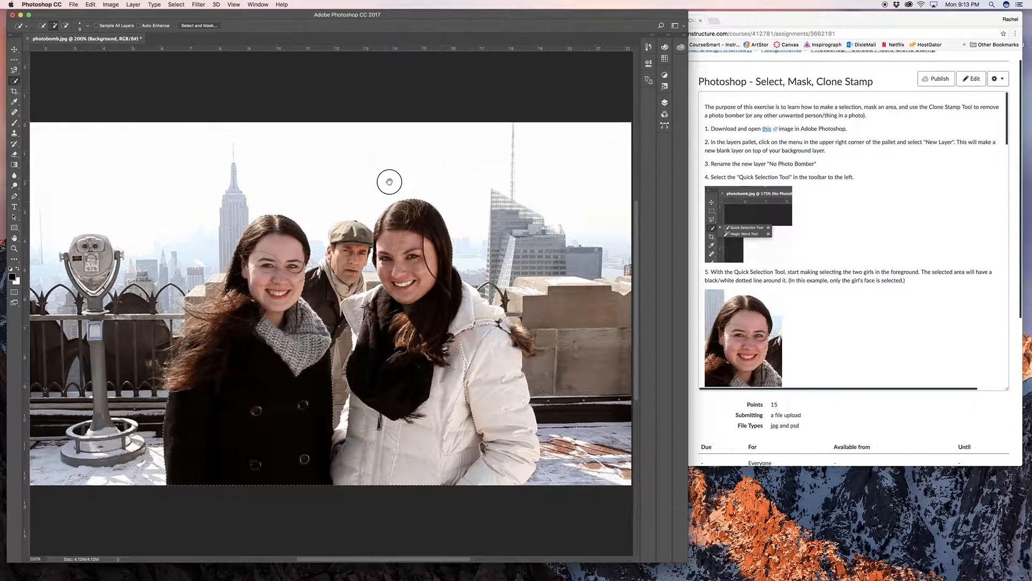
{"action": "scroll", "coordinate": [408, 182], "scroll_direction": "up", "scroll_amount": 1}
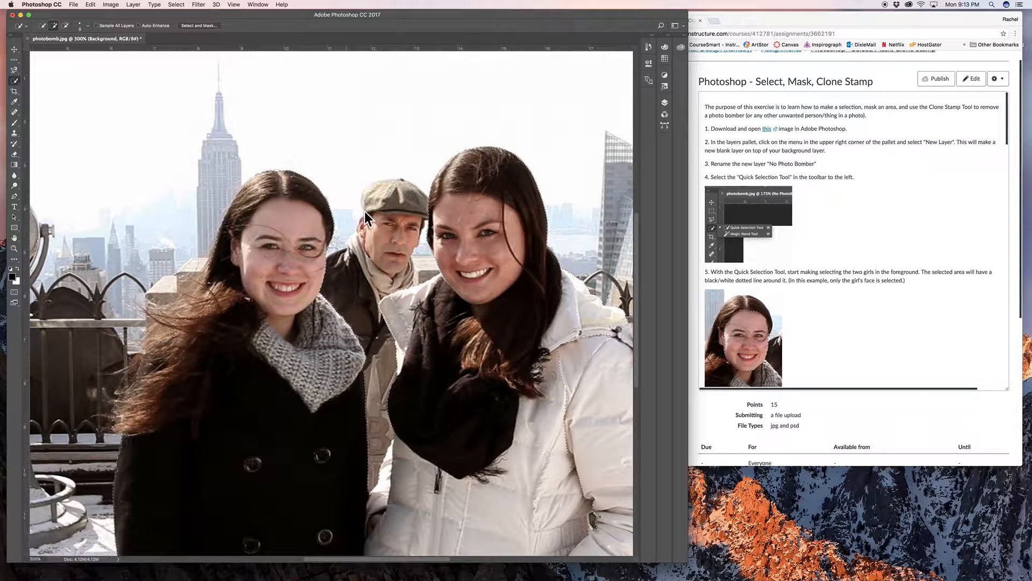
- Test the selection by painting black over both girls with the Brush tool, and undo the paint strokes
{"action": "scroll", "coordinate": [376, 204], "scroll_direction": "up", "scroll_amount": 1}
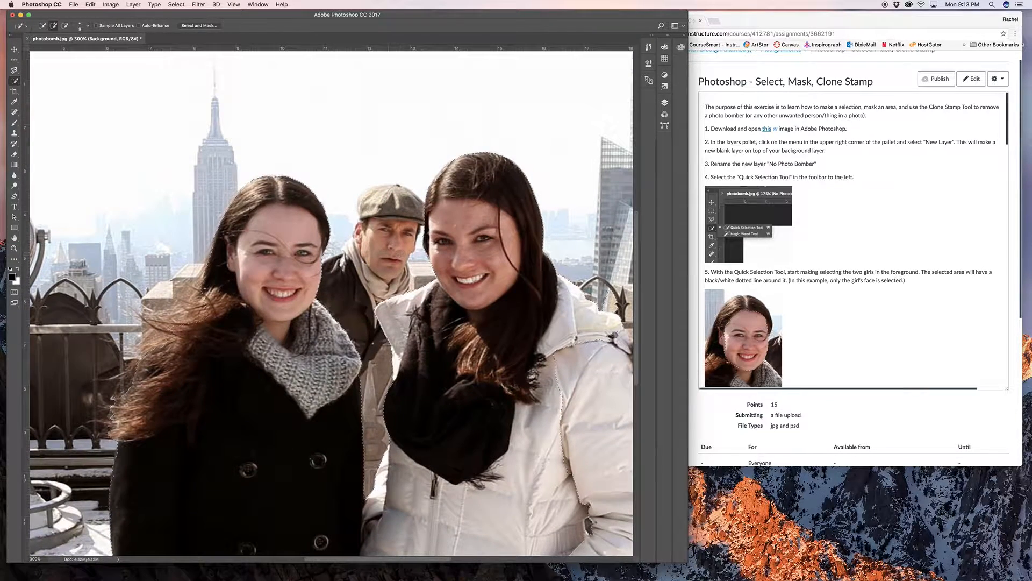
{"action": "scroll", "coordinate": [716, 273], "scroll_direction": "down", "scroll_amount": 5}
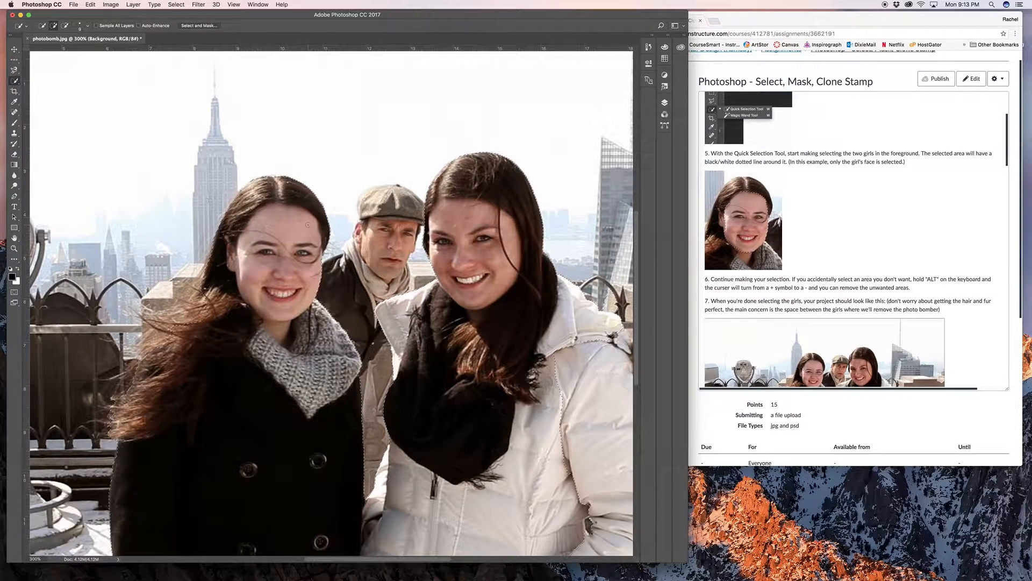
{"action": "left_click", "coordinate": [15, 123]}
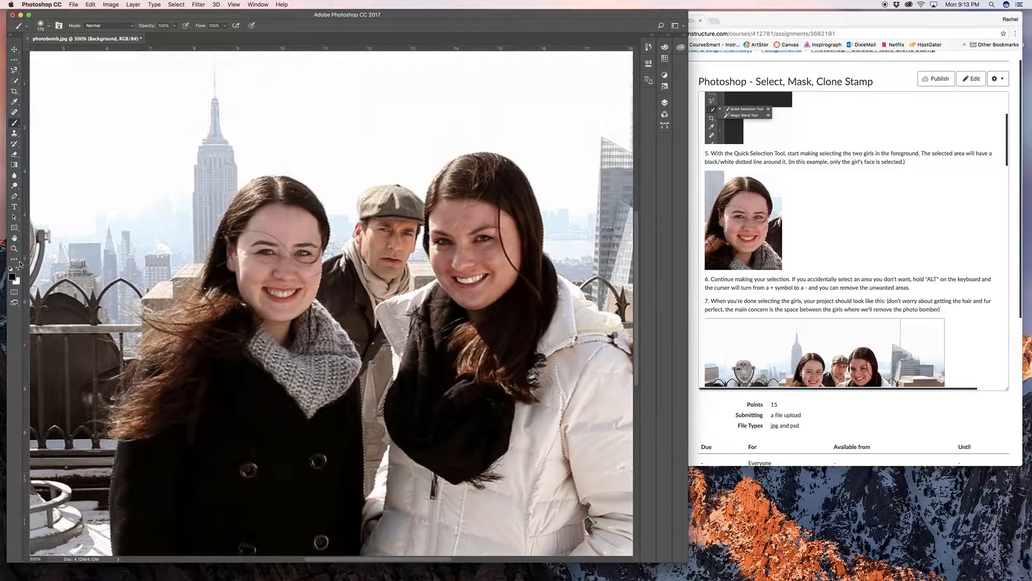
{"action": "mouse_move", "coordinate": [236, 268]}
{"action": "left_mouse_down"}
{"action": "mouse_move", "coordinate": [554, 284]}
{"action": "mouse_move", "coordinate": [484, 232]}
{"action": "mouse_move", "coordinate": [463, 183]}
{"action": "mouse_move", "coordinate": [323, 236]}
{"action": "mouse_move", "coordinate": [264, 193]}
{"action": "mouse_move", "coordinate": [285, 377]}
{"action": "mouse_move", "coordinate": [462, 365]}
{"action": "mouse_move", "coordinate": [252, 339]}
{"action": "left_mouse_up"}
{"action": "left_click_drag", "start_coordinate": [301, 398], "coordinate": [557, 296]}
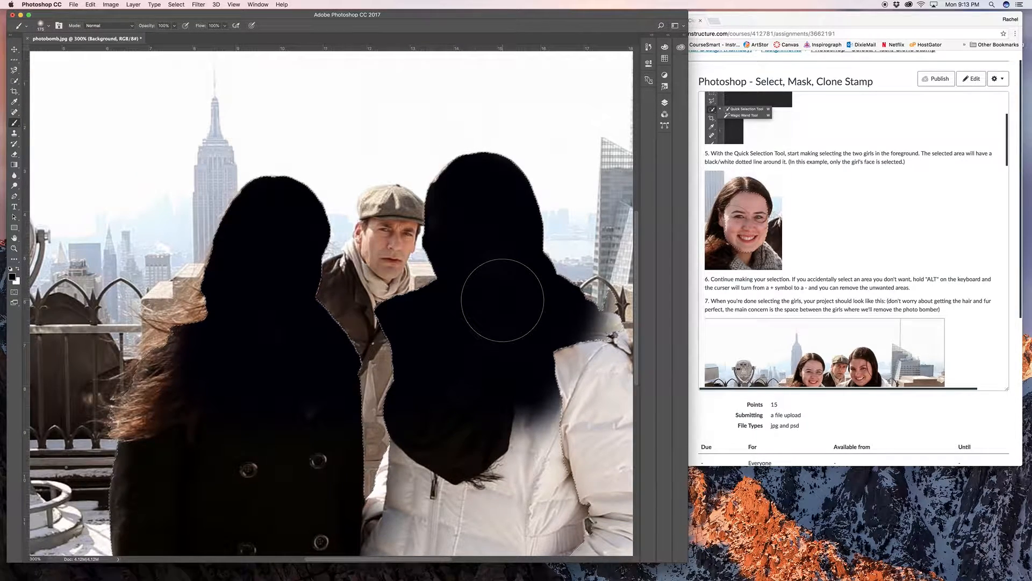
{"action": "key", "text": "super+z"}
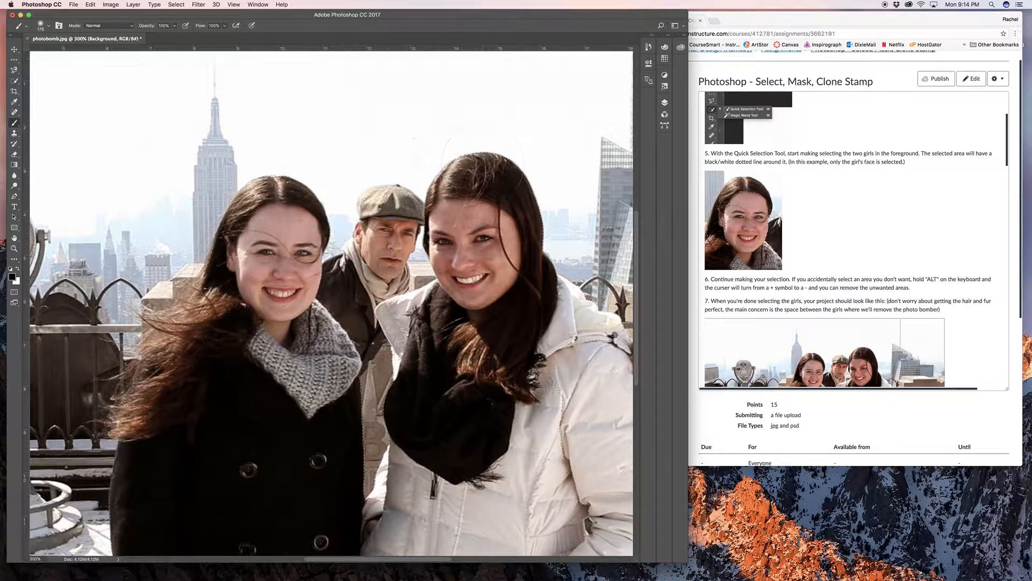
- Invert the selection so that everything except the two girls is selected
{"action": "left_click", "coordinate": [175, 4]}
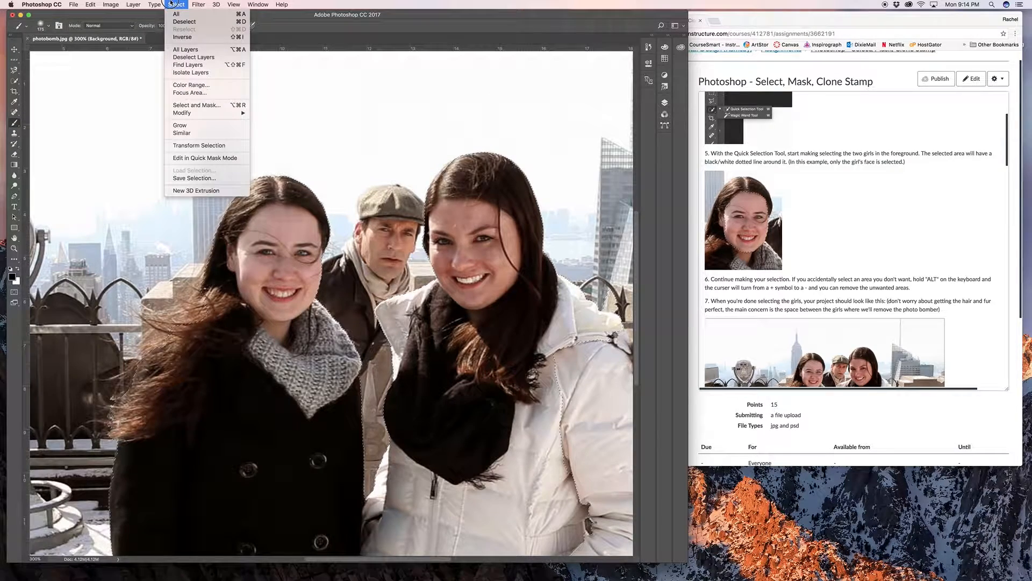
{"action": "left_click", "coordinate": [190, 36]}
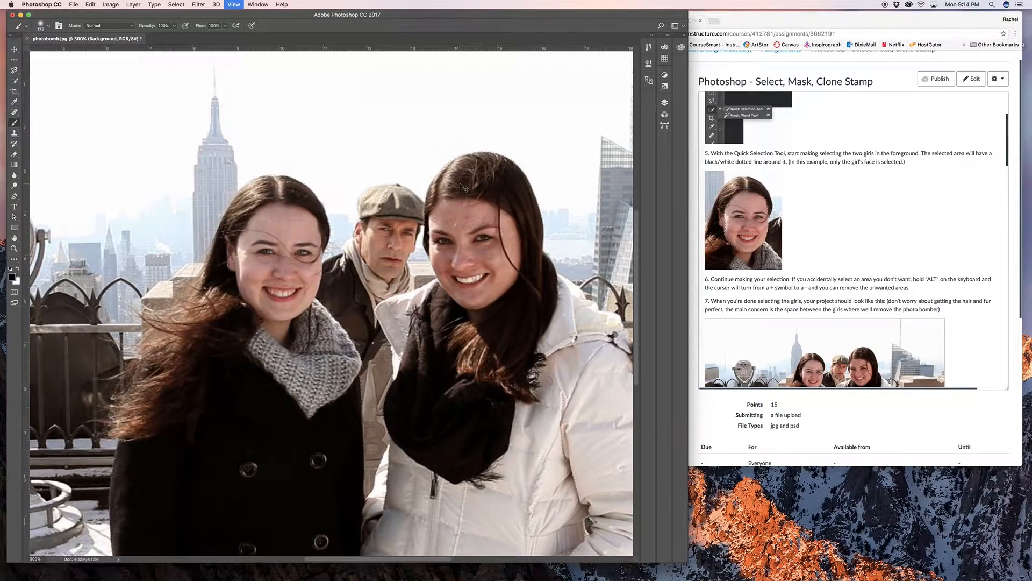
- Test the inverted selection by painting black across the background around the girls, and undo the strokes
{"action": "key", "text": "super+minus"}
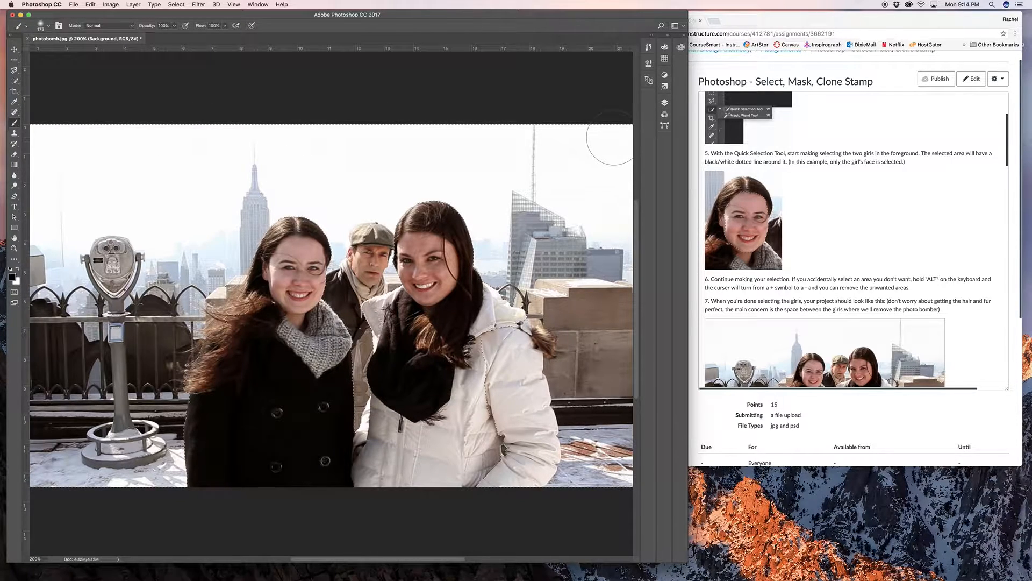
{"action": "mouse_move", "coordinate": [166, 203]}
{"action": "left_mouse_down"}
{"action": "mouse_move", "coordinate": [490, 231]}
{"action": "mouse_move", "coordinate": [237, 258]}
{"action": "mouse_move", "coordinate": [494, 263]}
{"action": "mouse_move", "coordinate": [225, 287]}
{"action": "mouse_move", "coordinate": [344, 322]}
{"action": "mouse_move", "coordinate": [358, 349]}
{"action": "mouse_move", "coordinate": [357, 429]}
{"action": "left_mouse_up"}
{"action": "mouse_move", "coordinate": [231, 253]}
{"action": "left_mouse_down"}
{"action": "mouse_move", "coordinate": [226, 241]}
{"action": "mouse_move", "coordinate": [264, 188]}
{"action": "mouse_move", "coordinate": [517, 225]}
{"action": "mouse_move", "coordinate": [533, 308]}
{"action": "left_mouse_up"}
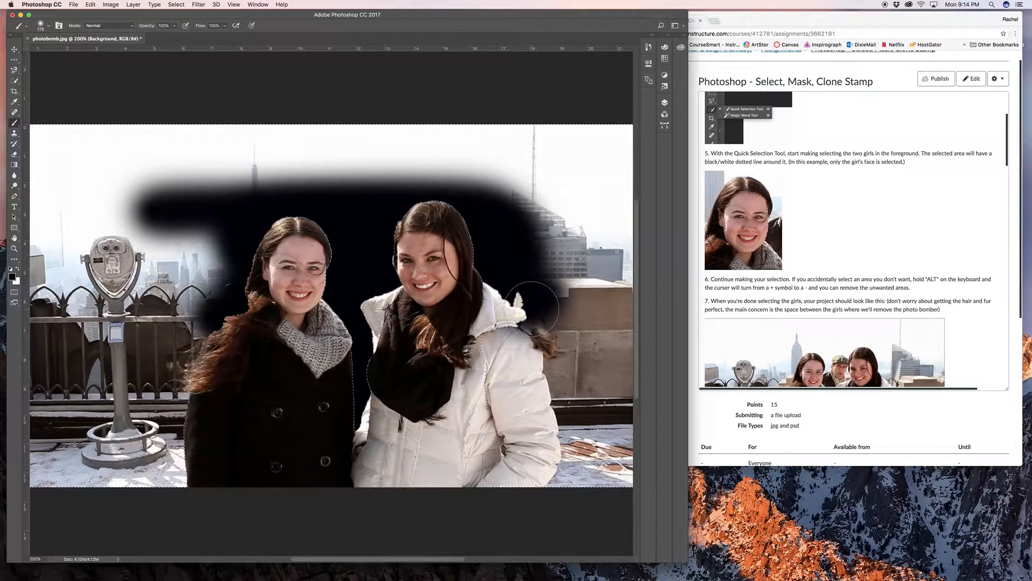
{"action": "key", "text": "super+z"}
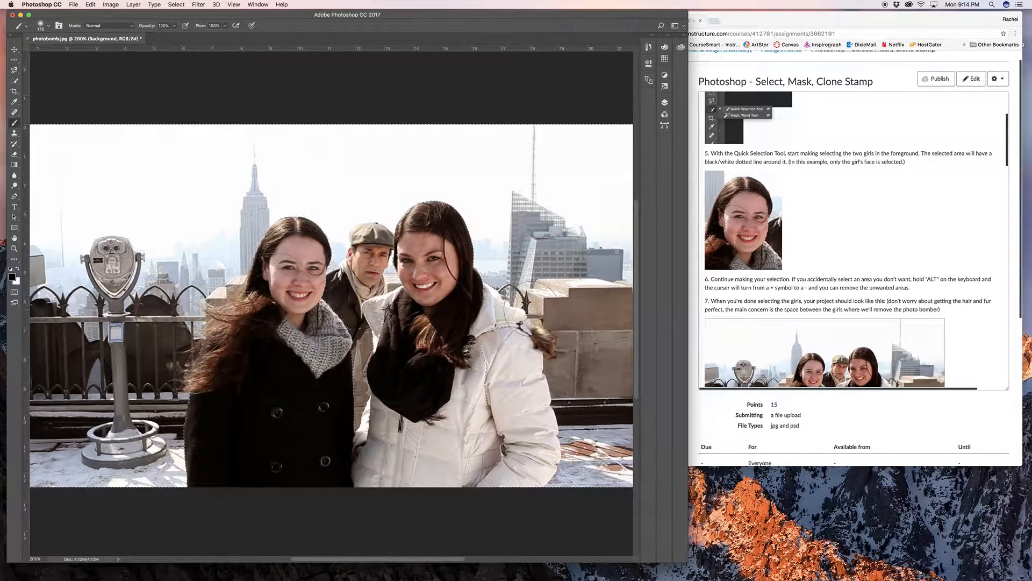
{"action": "key", "text": "super+h"}
{"action": "key", "text": "super+equal"}
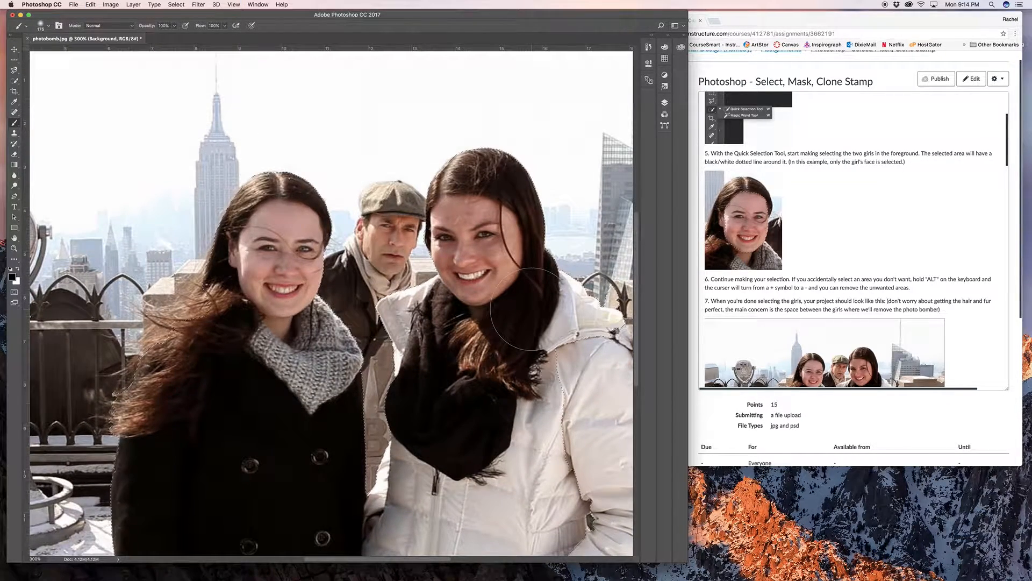
{"action": "scroll", "coordinate": [503, 218], "scroll_direction": "up", "scroll_amount": 1}
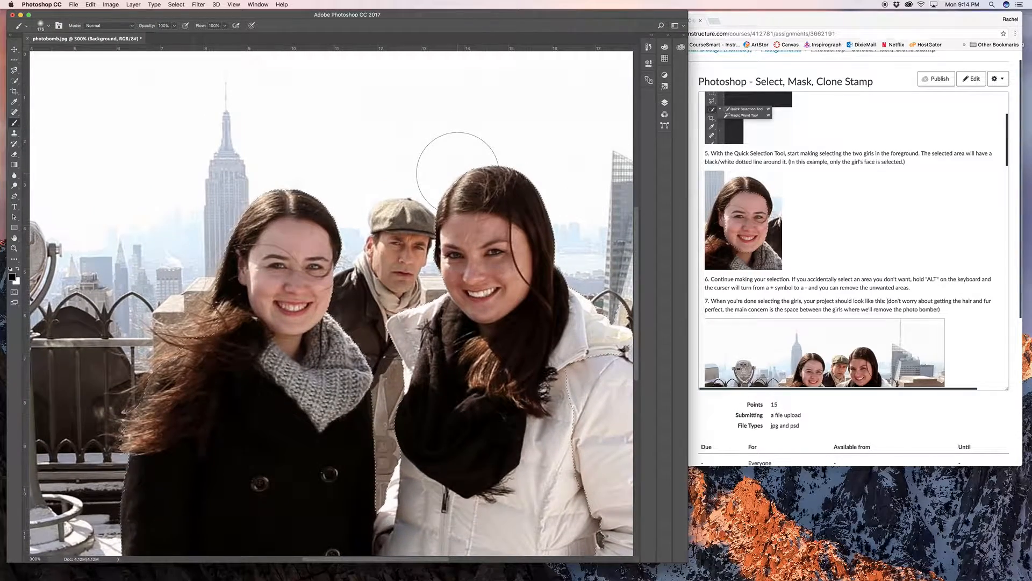
{"action": "key", "text": "super+equal"}
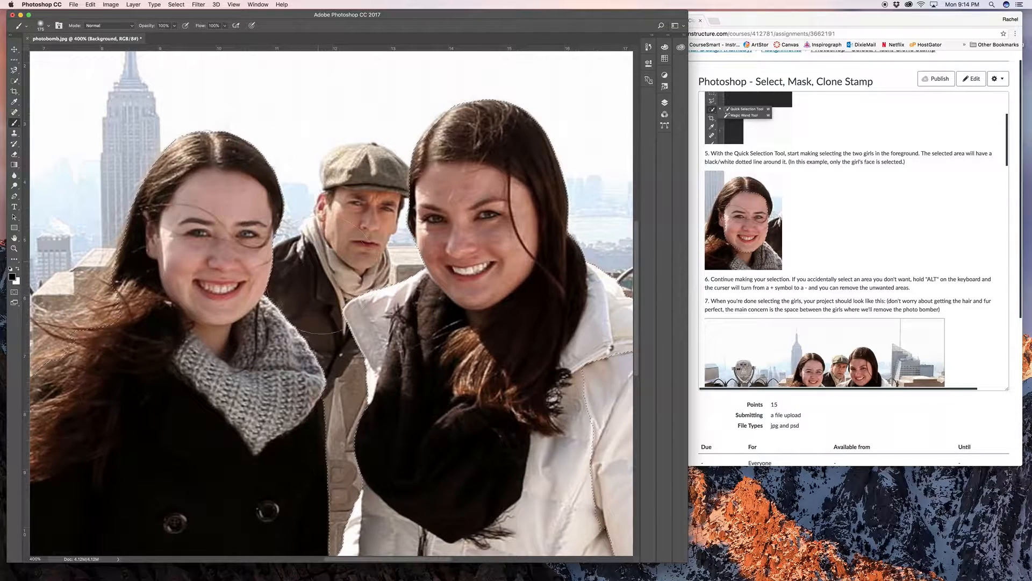
{"action": "key", "text": "super+minus"}
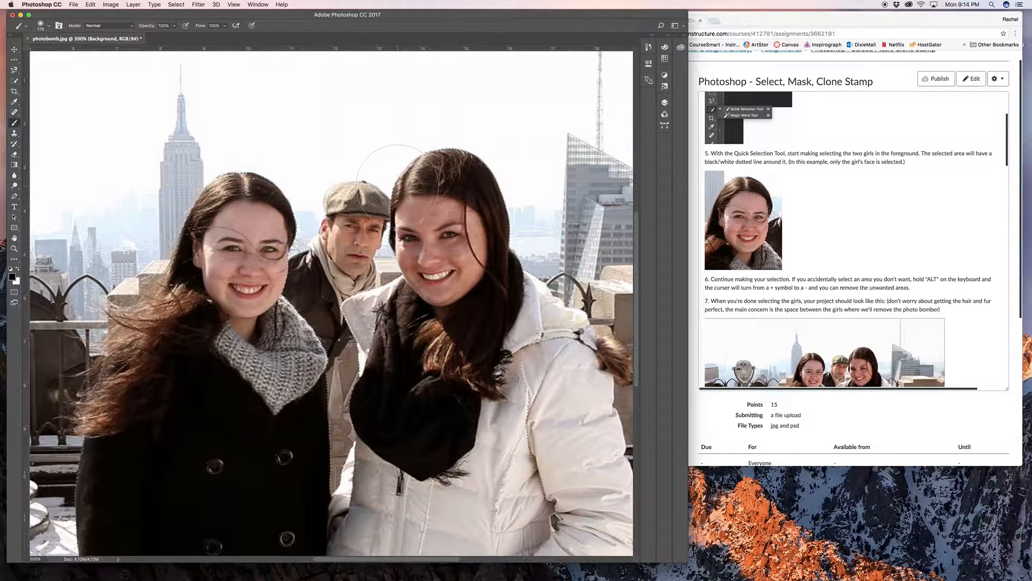
{"action": "key", "text": "super+minus"}
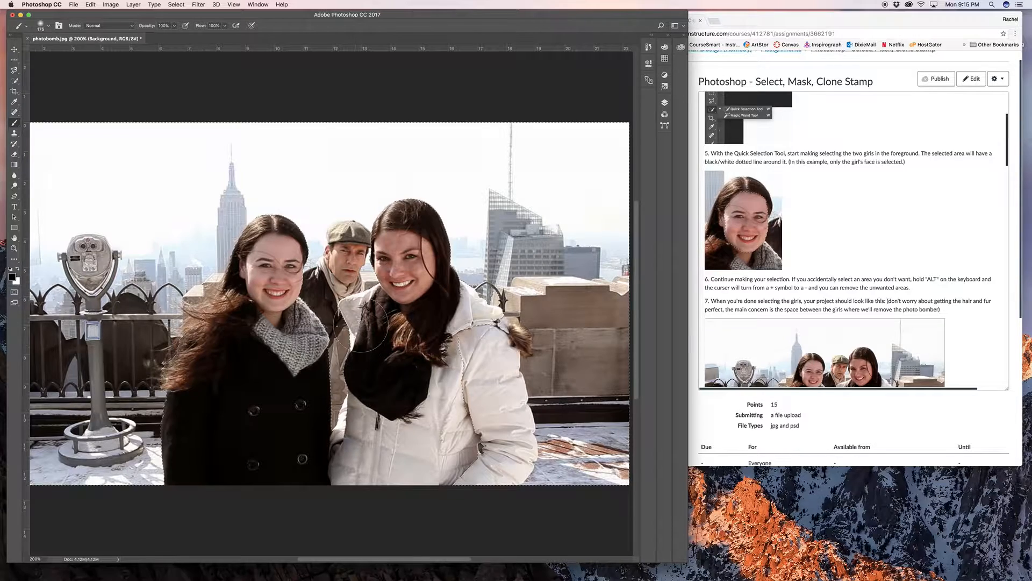
{"action": "scroll", "coordinate": [213, 272], "scroll_direction": "left", "scroll_amount": 3}
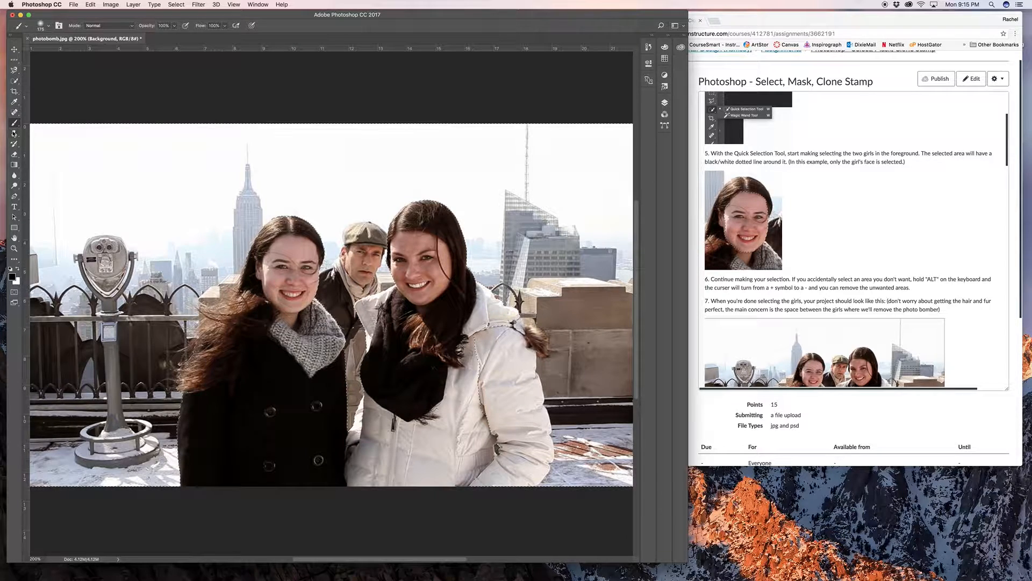
- Activate the Clone Stamp tool, consult the assignment's brush instructions, and set the brush size to 91 px
{"action": "left_click", "coordinate": [11, 133]}
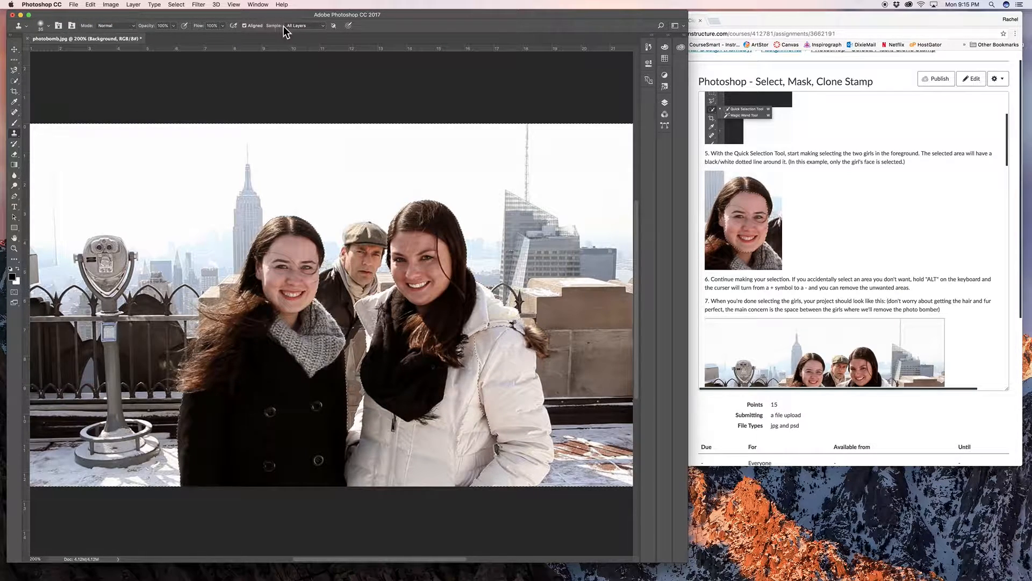
{"action": "scroll", "coordinate": [821, 196], "scroll_direction": "down", "scroll_amount": 2}
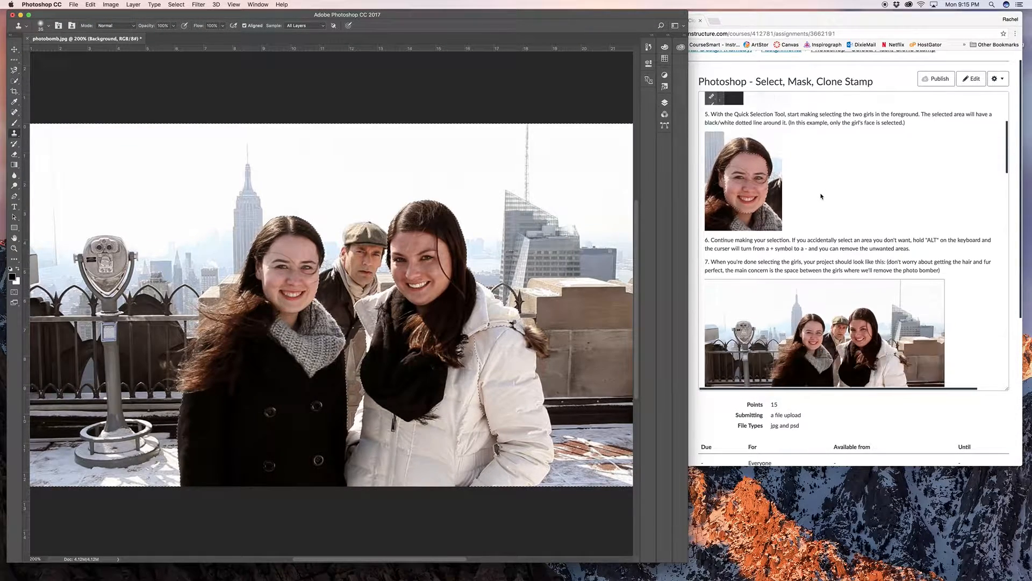
{"action": "scroll", "coordinate": [821, 196], "scroll_direction": "down", "scroll_amount": 10}
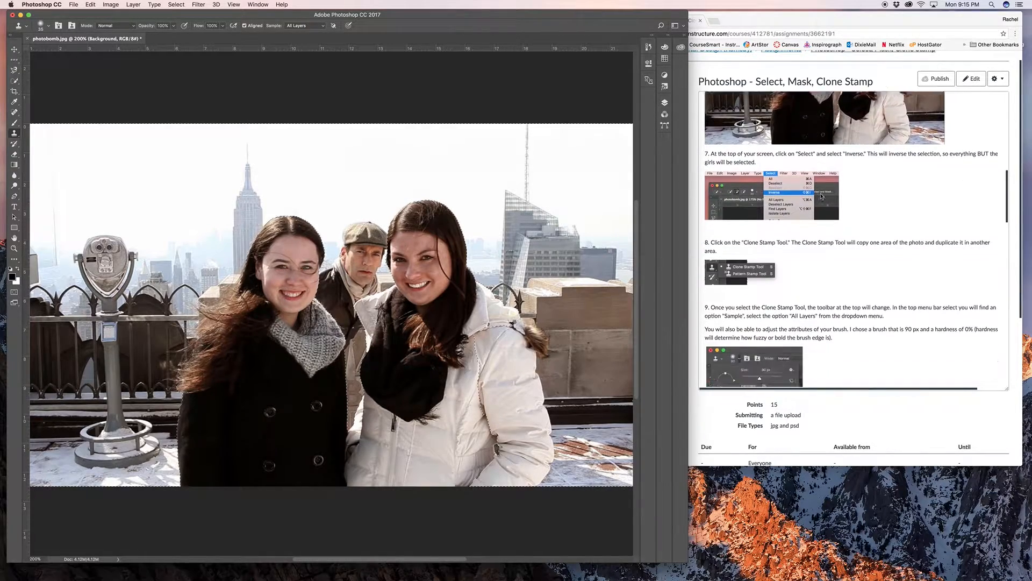
{"action": "scroll", "coordinate": [822, 196], "scroll_direction": "down", "scroll_amount": 6}
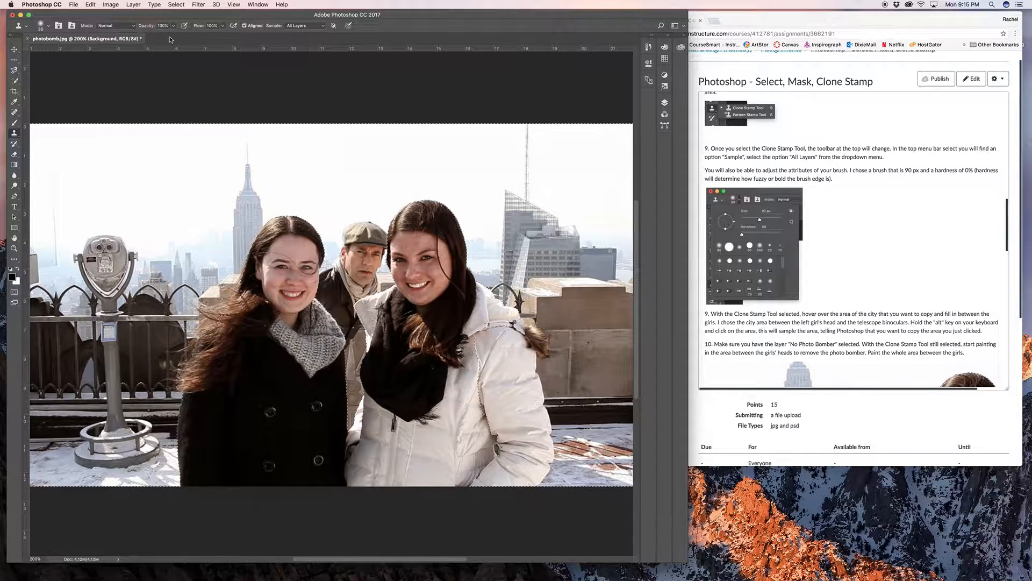
{"action": "left_click", "coordinate": [40, 26]}
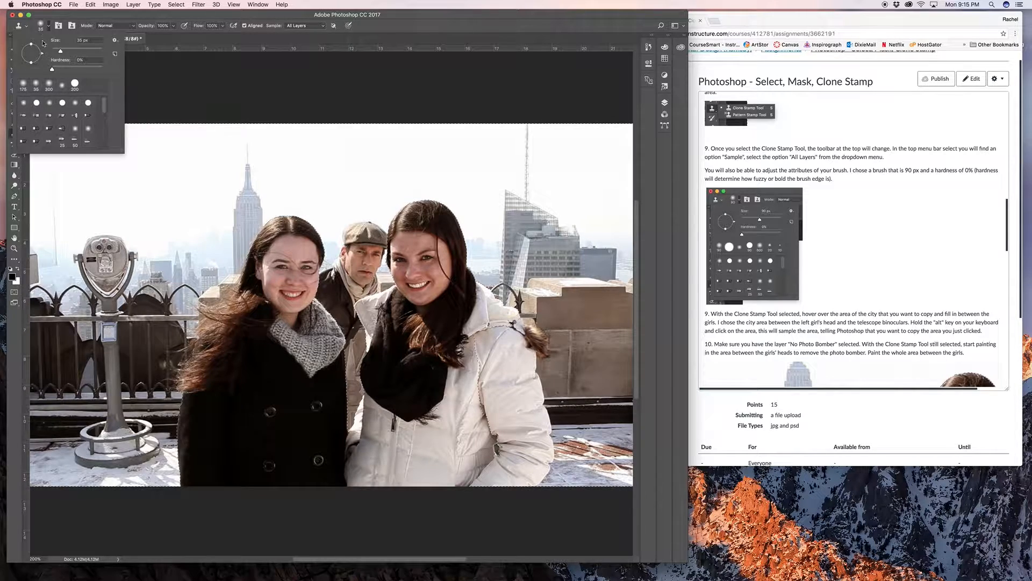
{"action": "left_click_drag", "start_coordinate": [60, 52], "coordinate": [76, 53]}
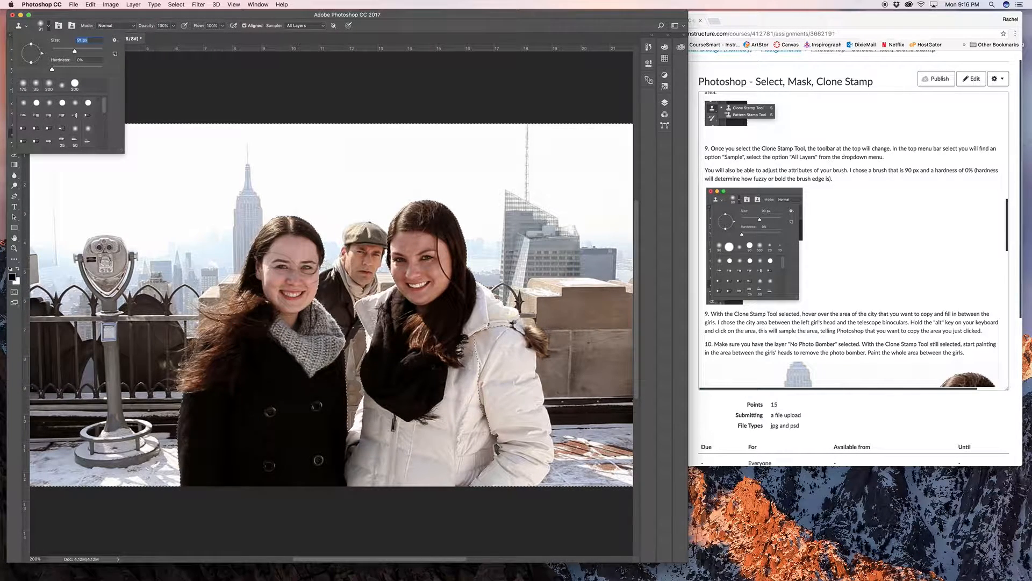
{"action": "left_click", "coordinate": [45, 27]}
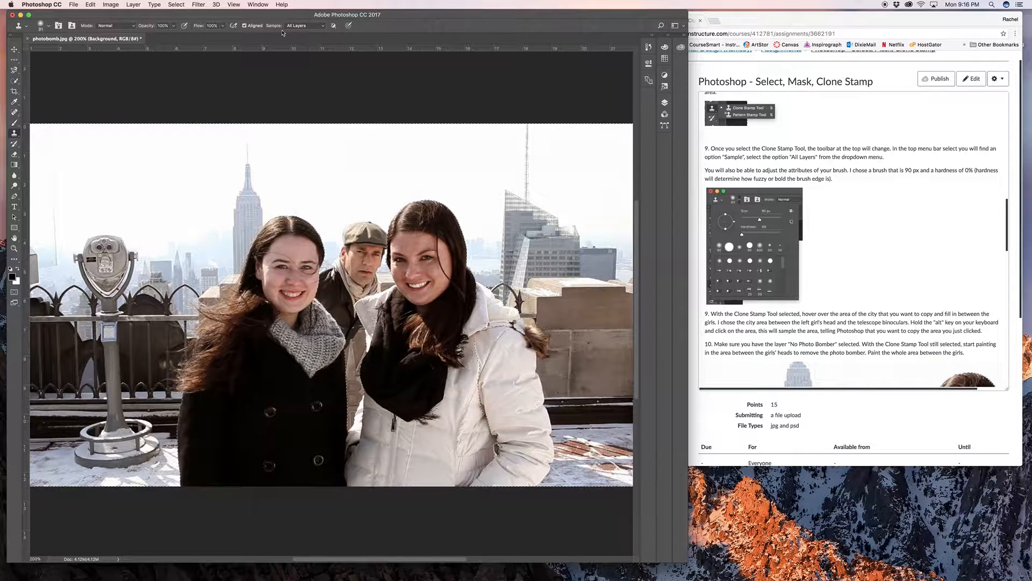
- Set the Clone Stamp to sample from Current Layer only
{"action": "left_click", "coordinate": [323, 29]}
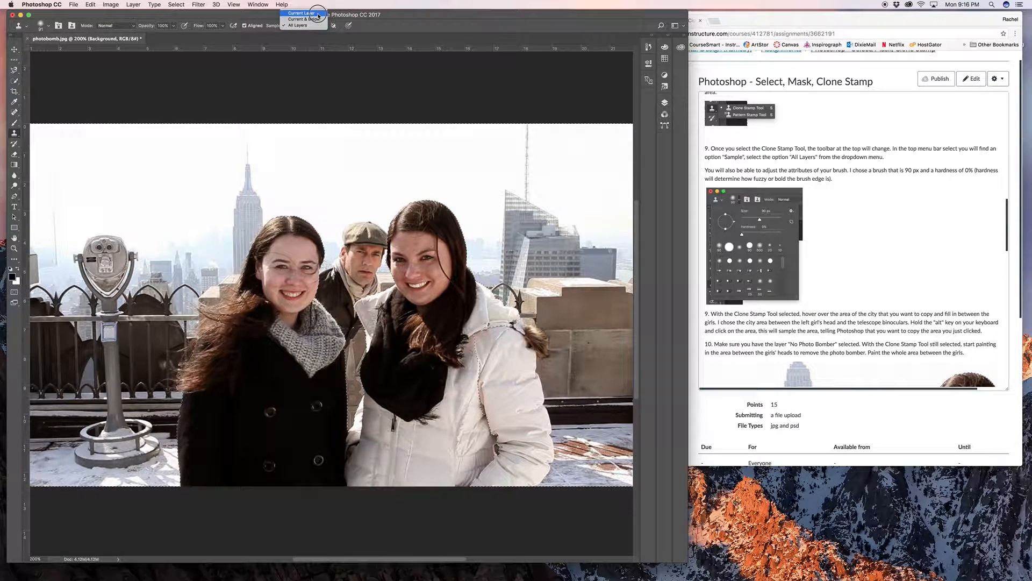
{"action": "left_click", "coordinate": [317, 16]}
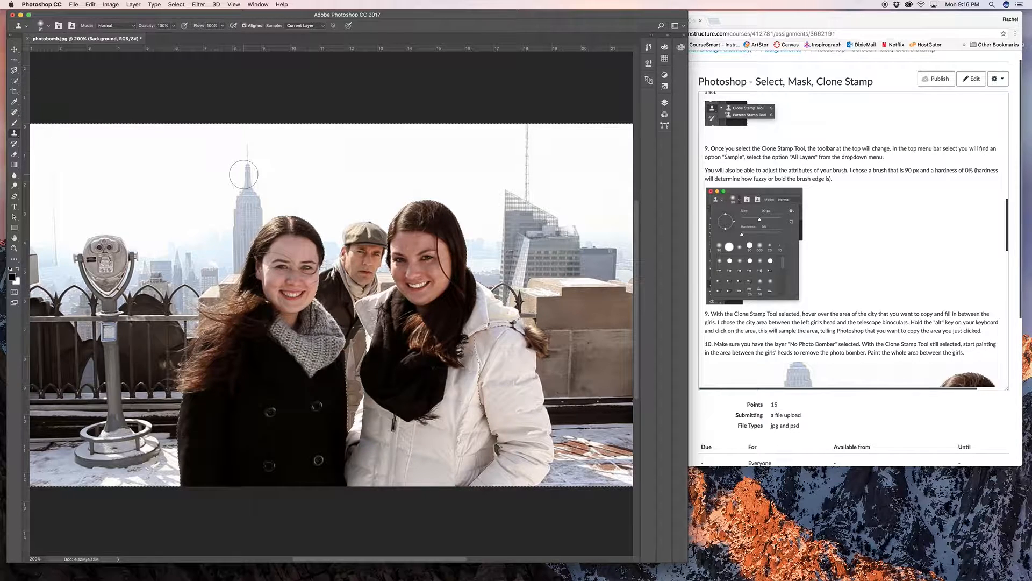
- Display the document's layers and reduce the Clone Stamp brush size by two increments
{"action": "left_click", "coordinate": [665, 102]}
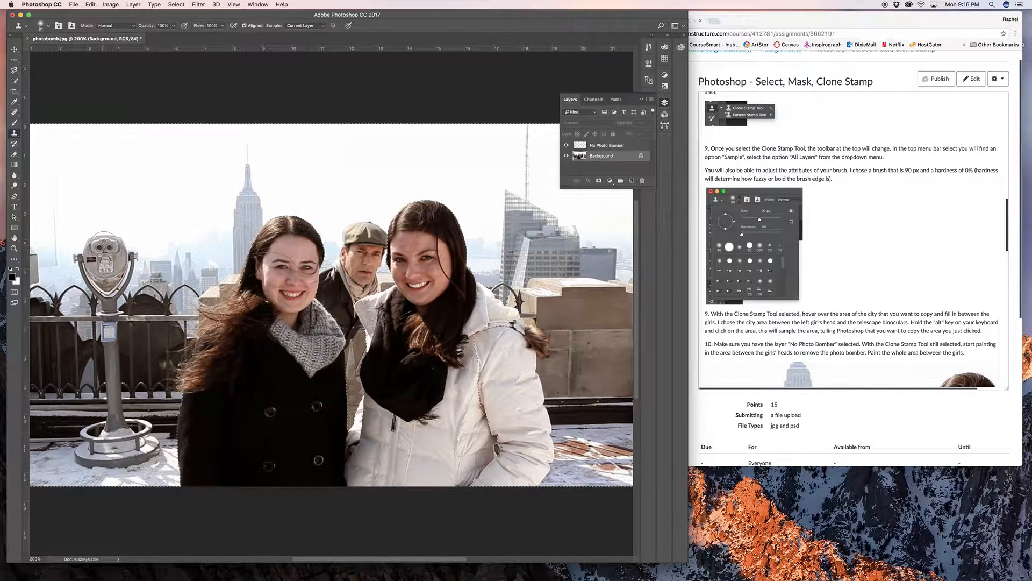
{"action": "key", "text": "bracketleft"}
{"action": "key", "text": "bracketleft"}
{"action": "scroll", "coordinate": [99, 219], "scroll_direction": "left", "scroll_amount": 2}
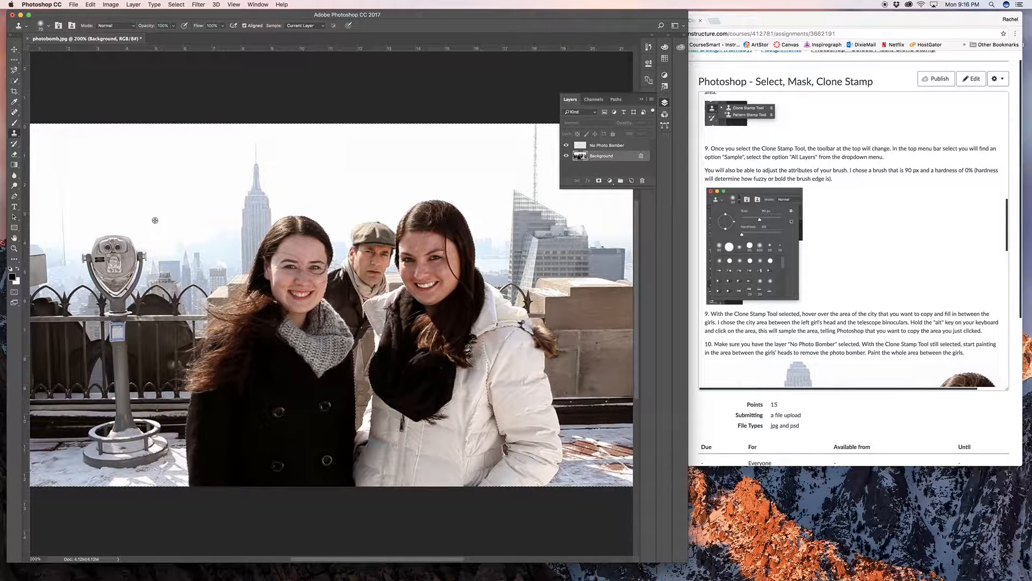
{"action": "scroll", "coordinate": [116, 258], "scroll_direction": "left", "scroll_amount": 1}
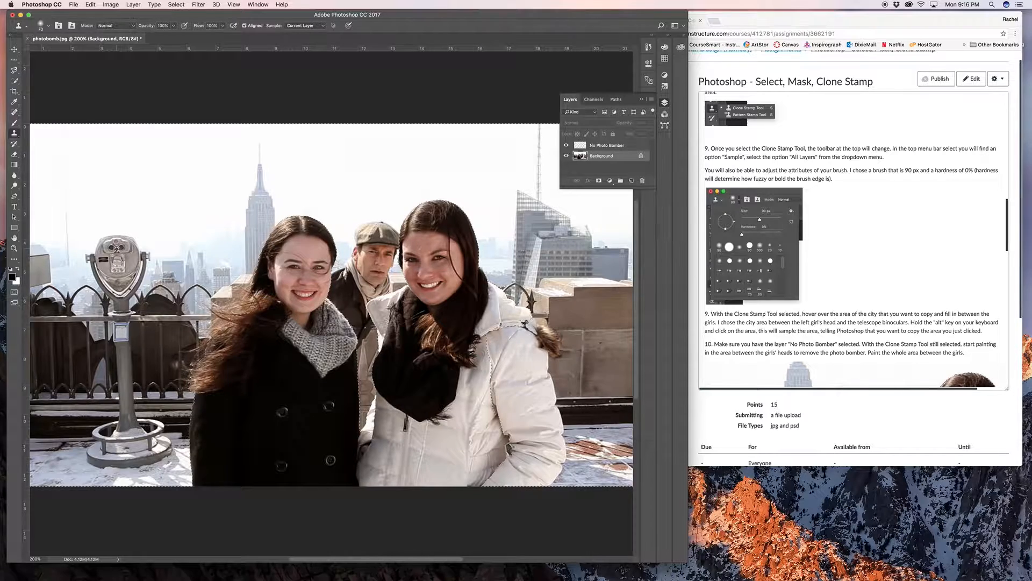
- Sample the tower viewer's head, clone a copy between the viewer and the girl in black, and undo it
{"action": "left_click", "coordinate": [117, 249], "text": "alt"}
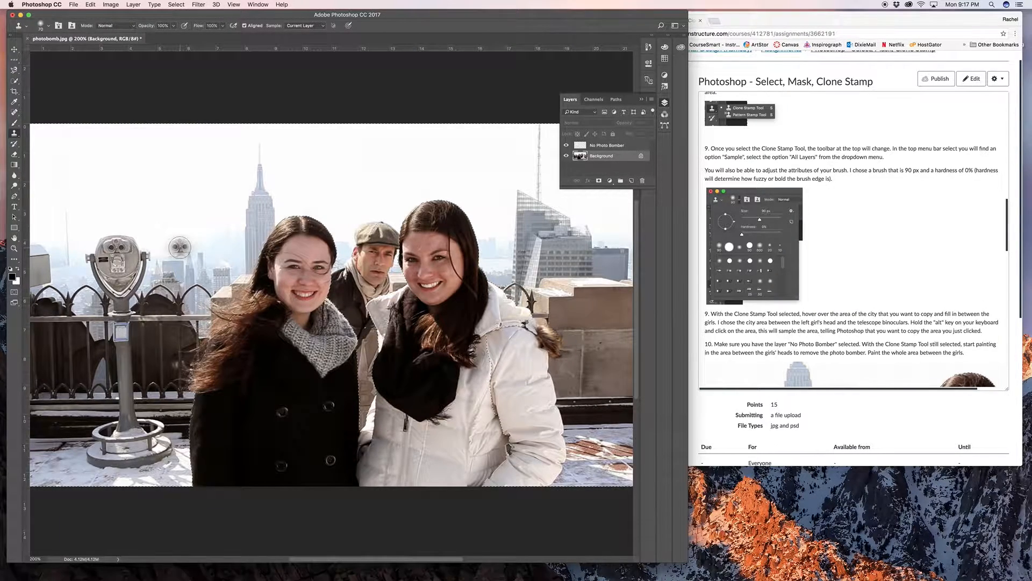
{"action": "mouse_move", "coordinate": [180, 247]}
{"action": "left_mouse_down"}
{"action": "mouse_move", "coordinate": [197, 264]}
{"action": "mouse_move", "coordinate": [171, 271]}
{"action": "mouse_move", "coordinate": [169, 245]}
{"action": "mouse_move", "coordinate": [199, 247]}
{"action": "mouse_move", "coordinate": [204, 282]}
{"action": "mouse_move", "coordinate": [177, 282]}
{"action": "mouse_move", "coordinate": [158, 247]}
{"action": "mouse_move", "coordinate": [144, 256]}
{"action": "mouse_move", "coordinate": [186, 245]}
{"action": "mouse_move", "coordinate": [205, 269]}
{"action": "mouse_move", "coordinate": [186, 304]}
{"action": "mouse_move", "coordinate": [188, 353]}
{"action": "left_mouse_up"}
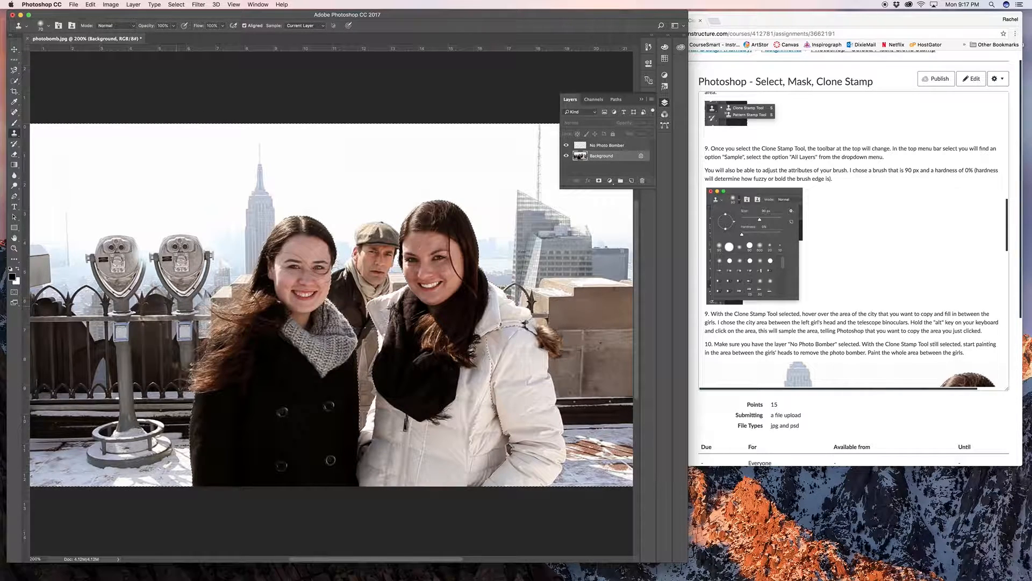
{"action": "key", "text": "super+z"}
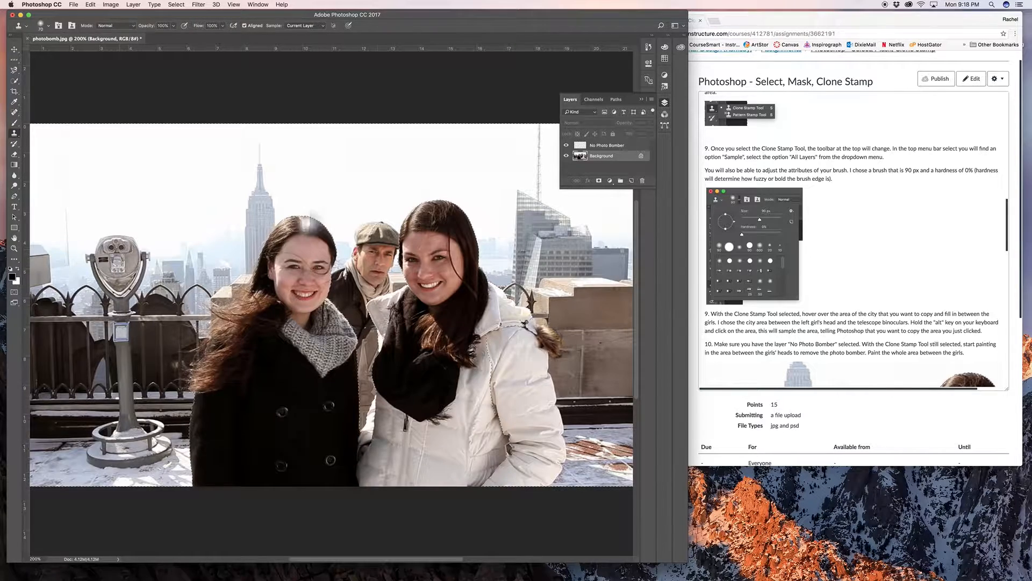
- Set the Clone Stamp to sample All Layers and clone the tower viewer over the photo bomber on the No Photo Bomber layer
{"action": "left_click", "coordinate": [321, 27]}
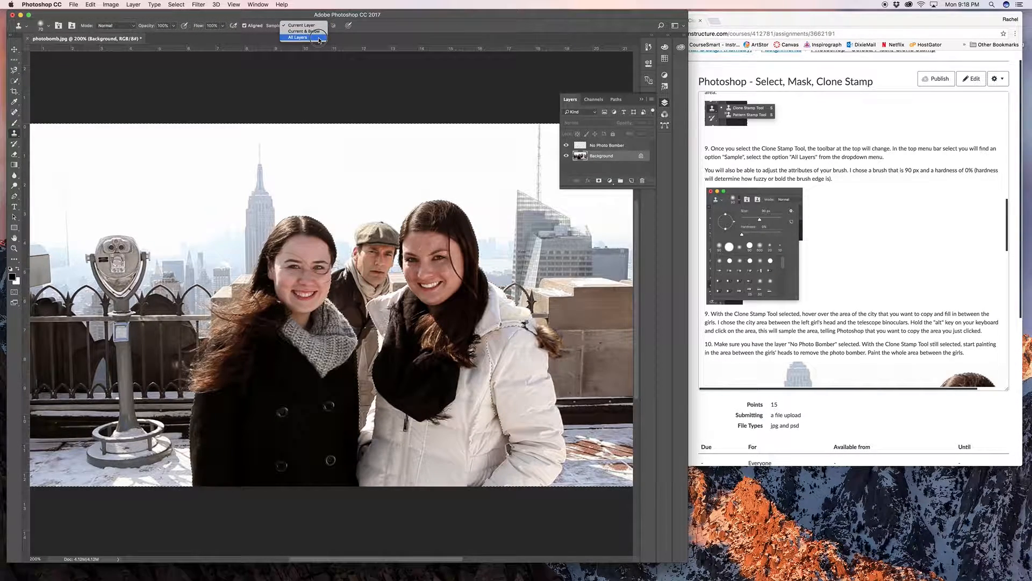
{"action": "left_click", "coordinate": [319, 38]}
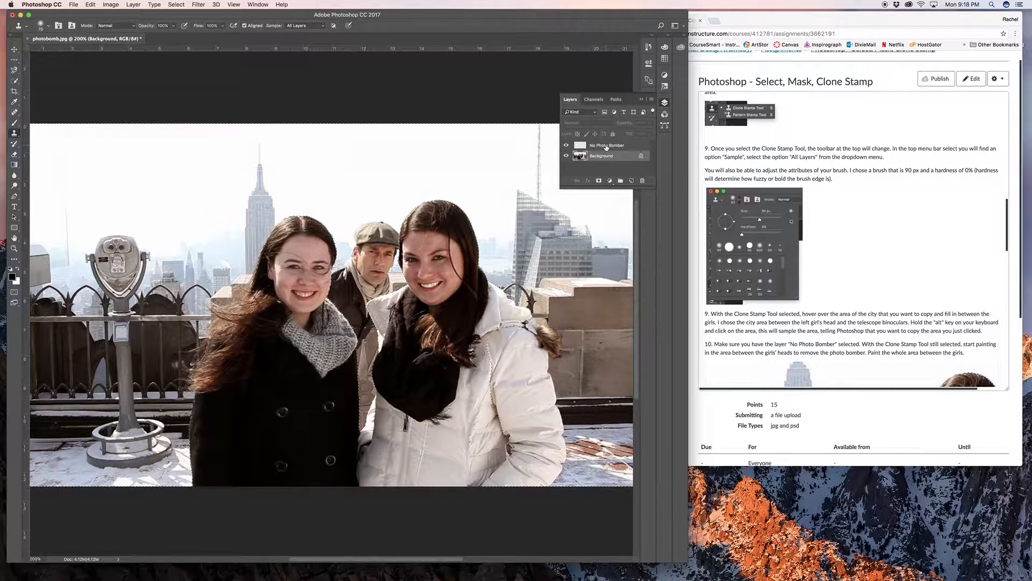
{"action": "left_click", "coordinate": [607, 146]}
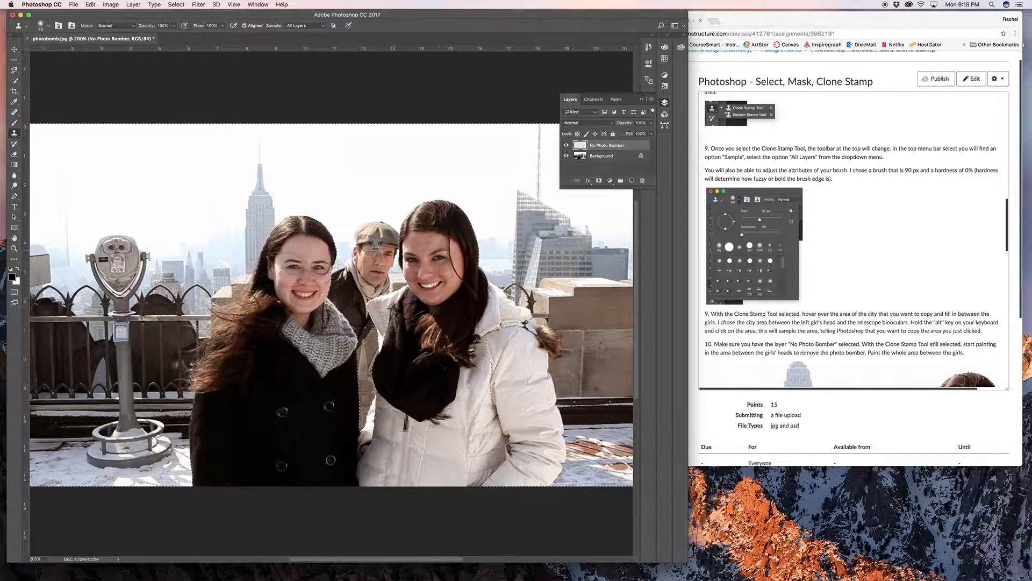
{"action": "mouse_move", "coordinate": [366, 245]}
{"action": "left_mouse_down"}
{"action": "mouse_move", "coordinate": [383, 248]}
{"action": "mouse_move", "coordinate": [371, 261]}
{"action": "mouse_move", "coordinate": [377, 231]}
{"action": "mouse_move", "coordinate": [355, 236]}
{"action": "mouse_move", "coordinate": [347, 285]}
{"action": "mouse_move", "coordinate": [384, 280]}
{"action": "mouse_move", "coordinate": [348, 304]}
{"action": "mouse_move", "coordinate": [361, 326]}
{"action": "mouse_move", "coordinate": [358, 428]}
{"action": "mouse_move", "coordinate": [366, 319]}
{"action": "left_mouse_up"}
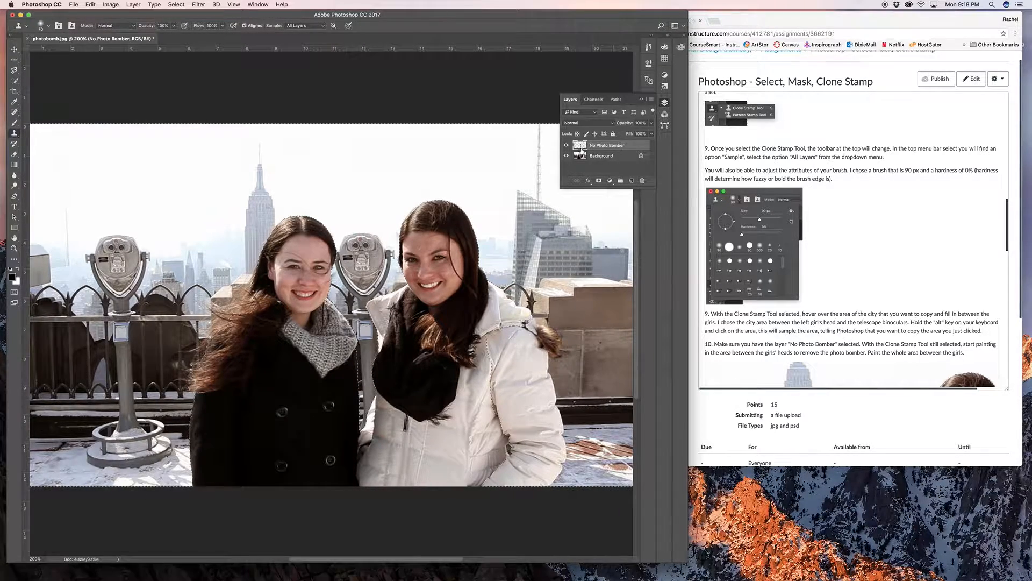
- Toggle the visibility of the No Photo Bomber and Background layers in turn to inspect the cloned tower viewer
{"action": "left_click", "coordinate": [566, 146]}
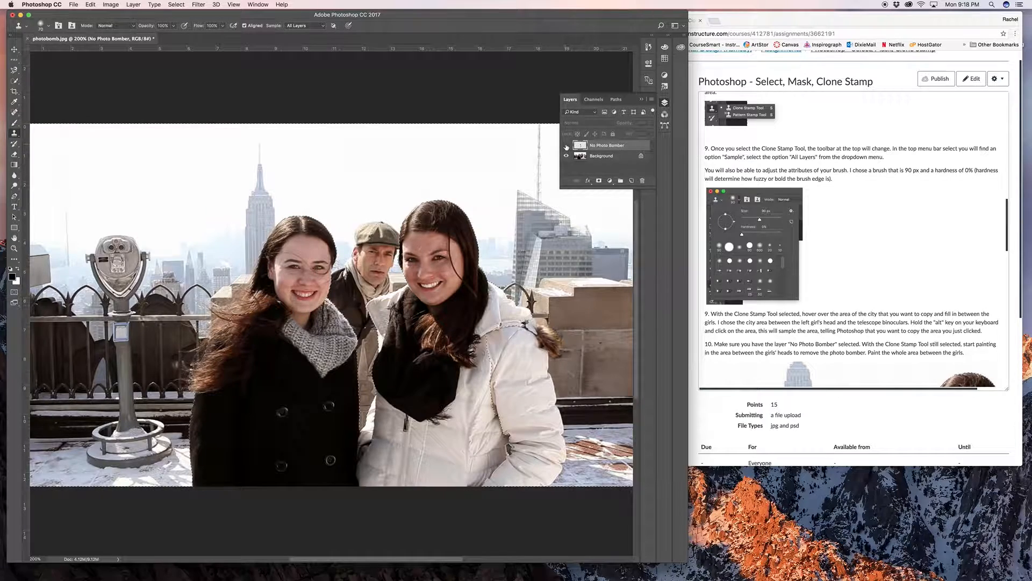
{"action": "left_click", "coordinate": [566, 146]}
{"action": "left_click", "coordinate": [566, 146]}
{"action": "left_click", "coordinate": [566, 147]}
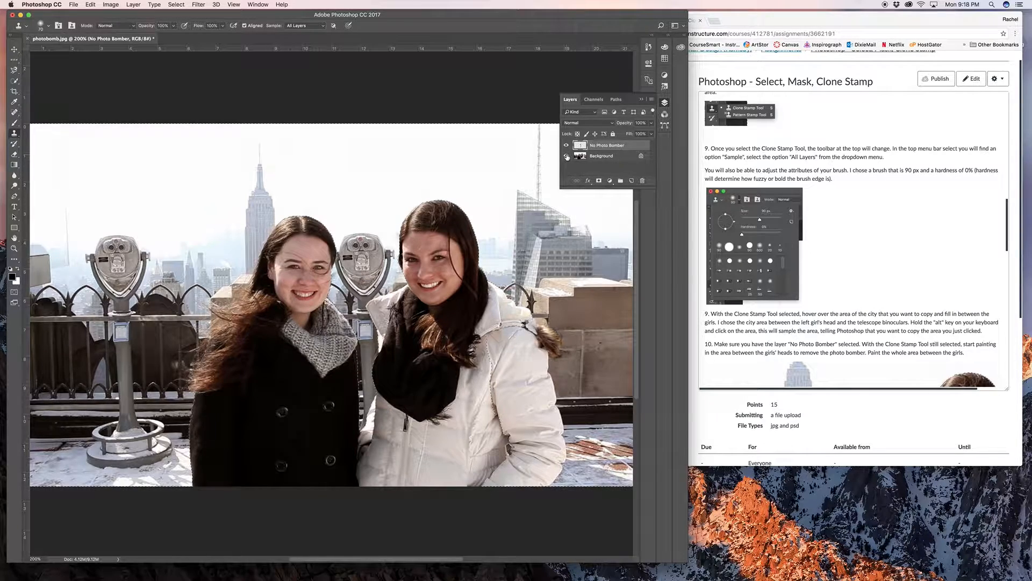
{"action": "left_click", "coordinate": [566, 156]}
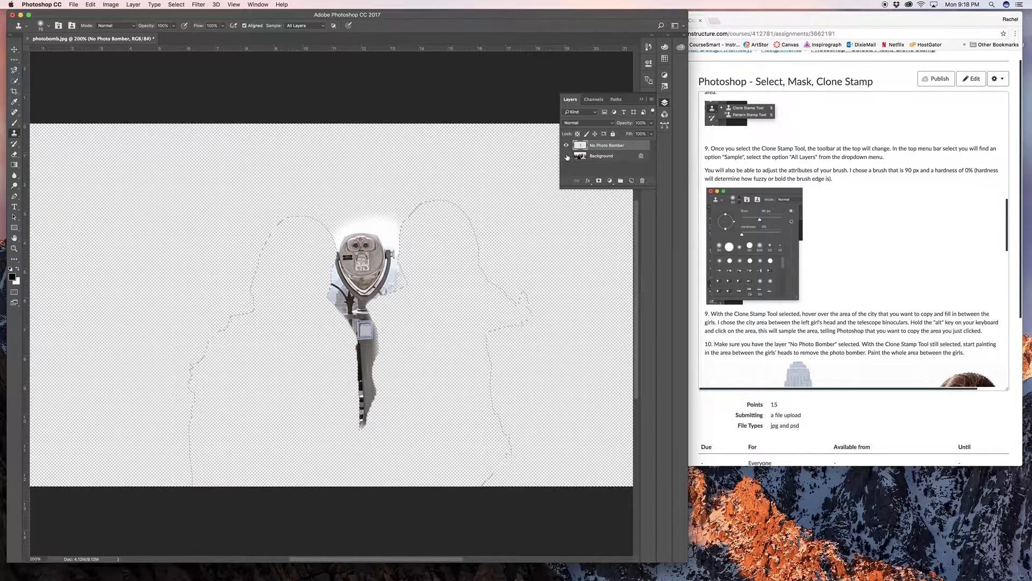
{"action": "left_click", "coordinate": [566, 155]}
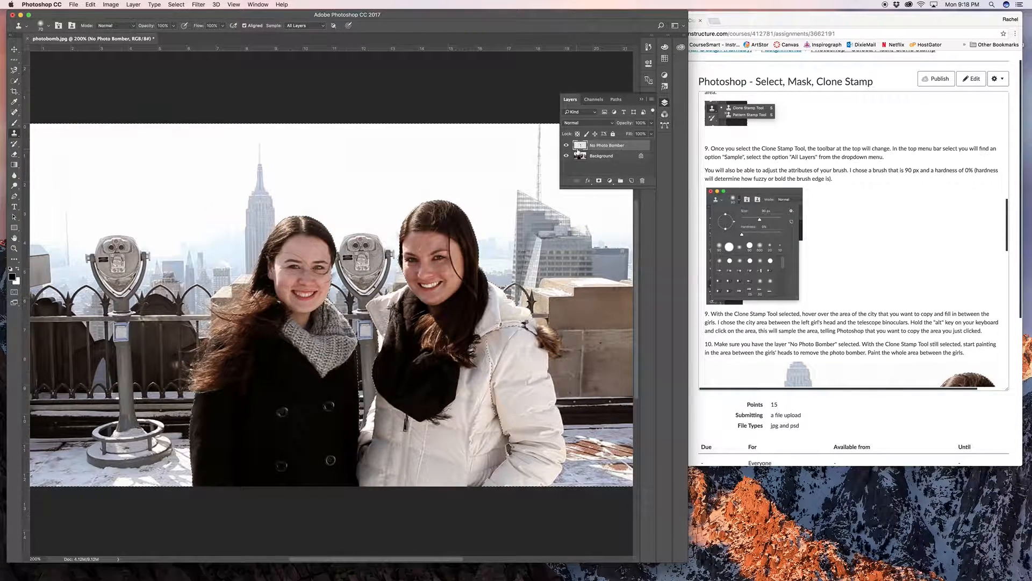
- Undo the tower viewer cloning on the No Photo Bomber layer
{"action": "key", "text": "super+z"}
{"action": "key", "text": "super+z"}
{"action": "key", "text": "super+z"}
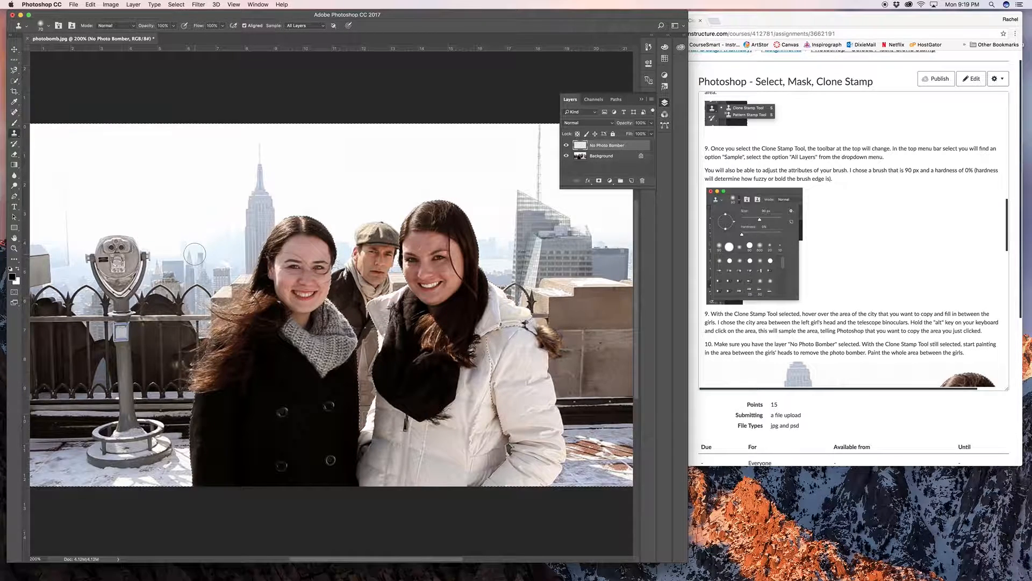
- Sample the skyline between the tower viewer and the girl in black, and clone it over the photo bomber's head and body
{"action": "key", "text": "bracketleft"}
{"action": "key", "text": "bracketleft"}
{"action": "key", "text": "bracketleft"}
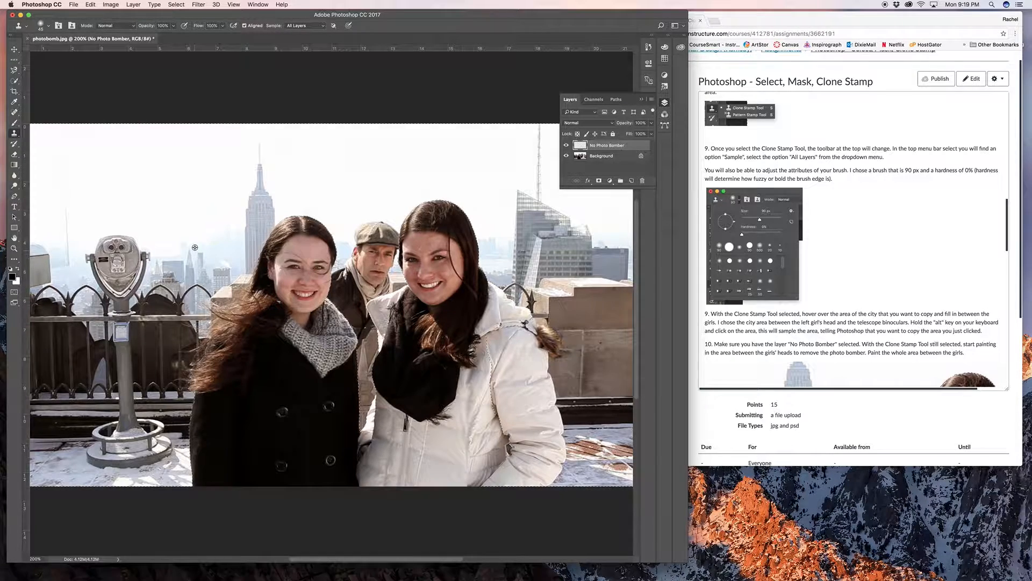
{"action": "left_click", "coordinate": [194, 261], "text": "alt"}
{"action": "key", "text": "bracketright"}
{"action": "key", "text": "bracketright"}
{"action": "key", "text": "bracketright"}
{"action": "left_click", "coordinate": [400, 253]}
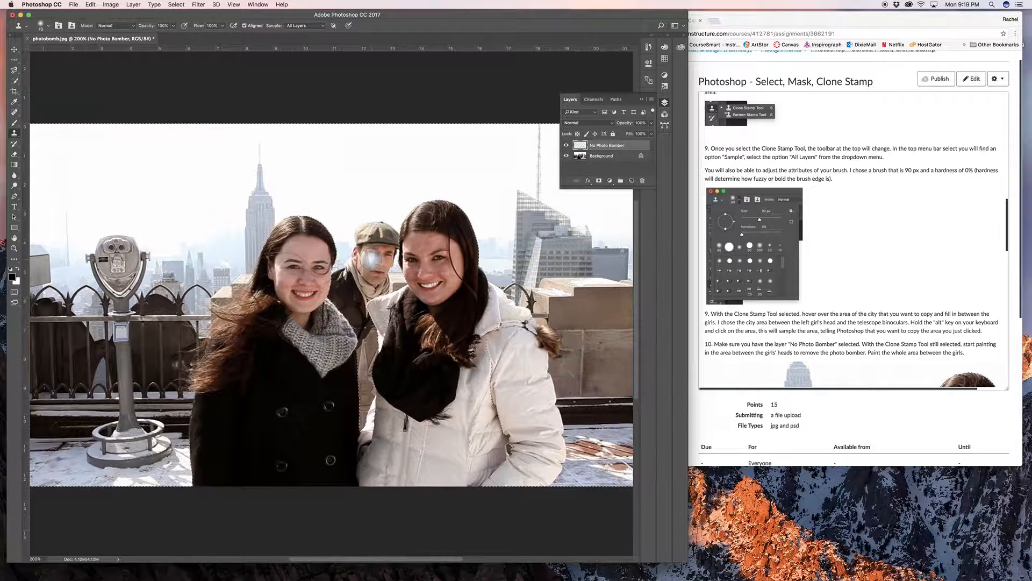
{"action": "mouse_move", "coordinate": [370, 259]}
{"action": "left_mouse_down"}
{"action": "mouse_move", "coordinate": [344, 257]}
{"action": "mouse_move", "coordinate": [386, 255]}
{"action": "mouse_move", "coordinate": [360, 253]}
{"action": "mouse_move", "coordinate": [348, 237]}
{"action": "mouse_move", "coordinate": [374, 223]}
{"action": "left_mouse_up"}
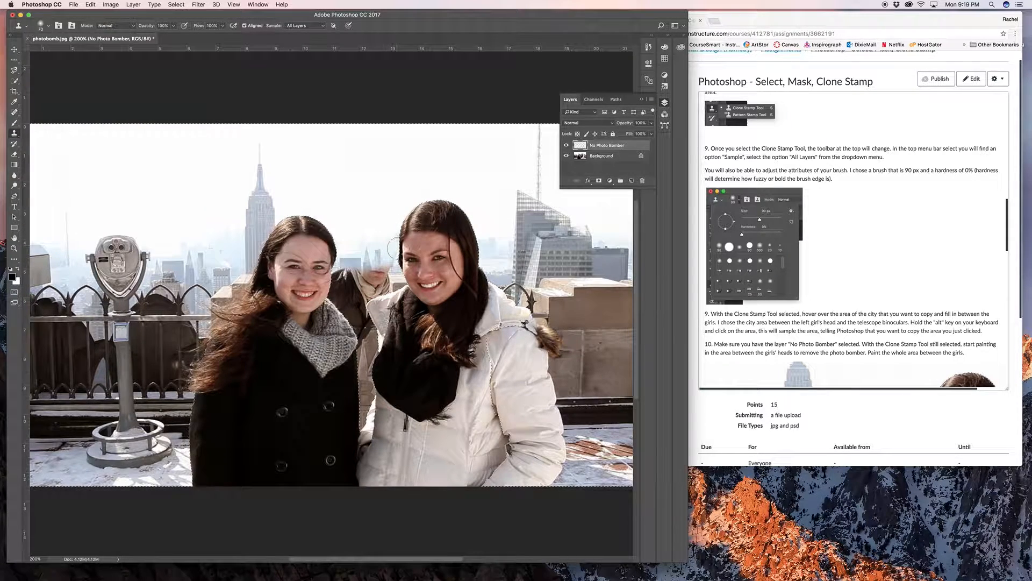
{"action": "mouse_move", "coordinate": [371, 263]}
{"action": "left_mouse_down"}
{"action": "mouse_move", "coordinate": [349, 271]}
{"action": "mouse_move", "coordinate": [385, 288]}
{"action": "mouse_move", "coordinate": [369, 301]}
{"action": "mouse_move", "coordinate": [392, 285]}
{"action": "mouse_move", "coordinate": [356, 311]}
{"action": "mouse_move", "coordinate": [369, 326]}
{"action": "mouse_move", "coordinate": [368, 359]}
{"action": "left_mouse_up"}
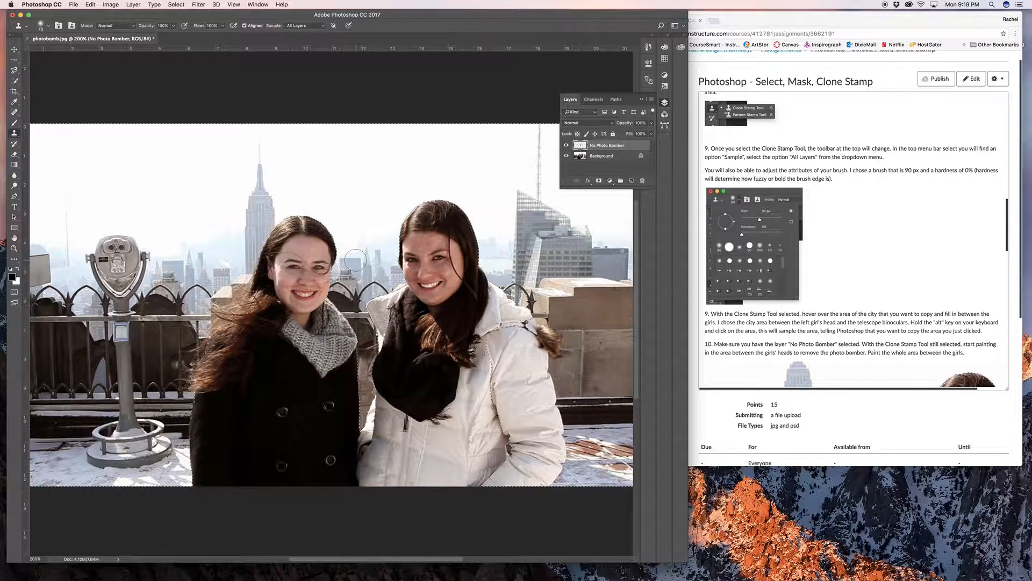
- Reduce the Clone Stamp brush by four increments, sample the wall between the girls' coats, and clone it over the photo bomber's remaining jacket
{"action": "key", "text": "super+plus"}
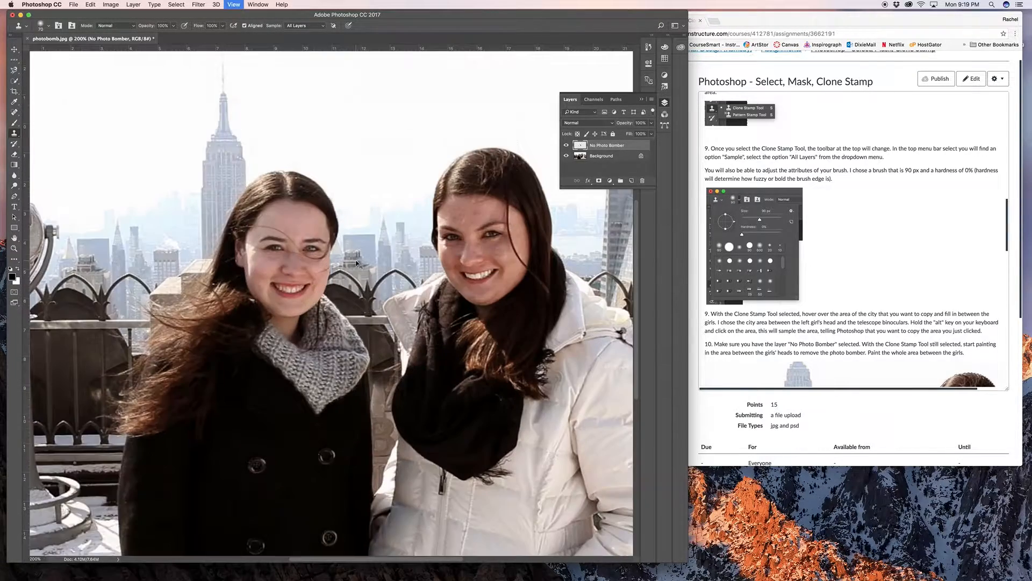
{"action": "left_click_drag", "start_coordinate": [359, 267], "coordinate": [365, 147]}
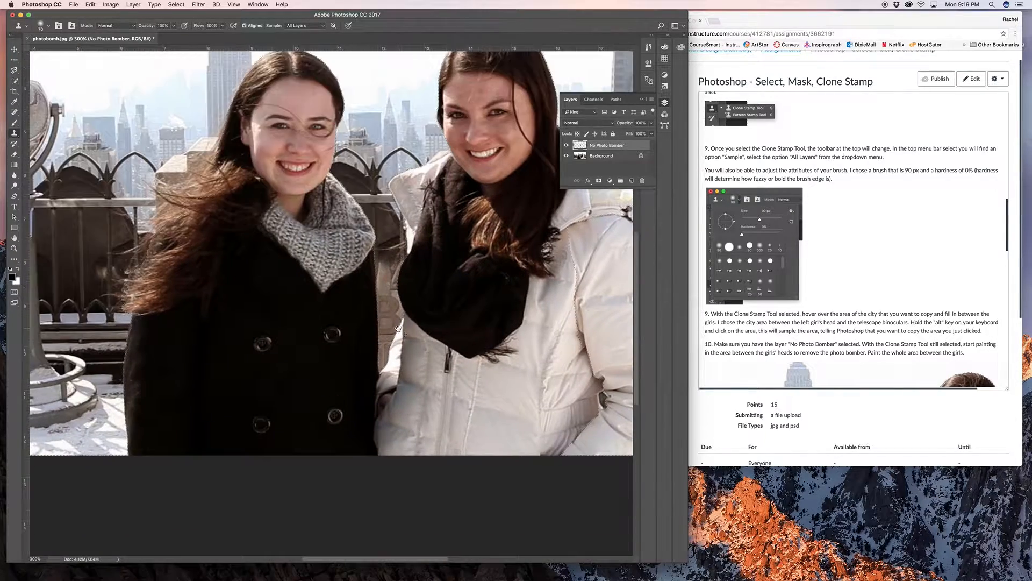
{"action": "key", "text": "super+plus"}
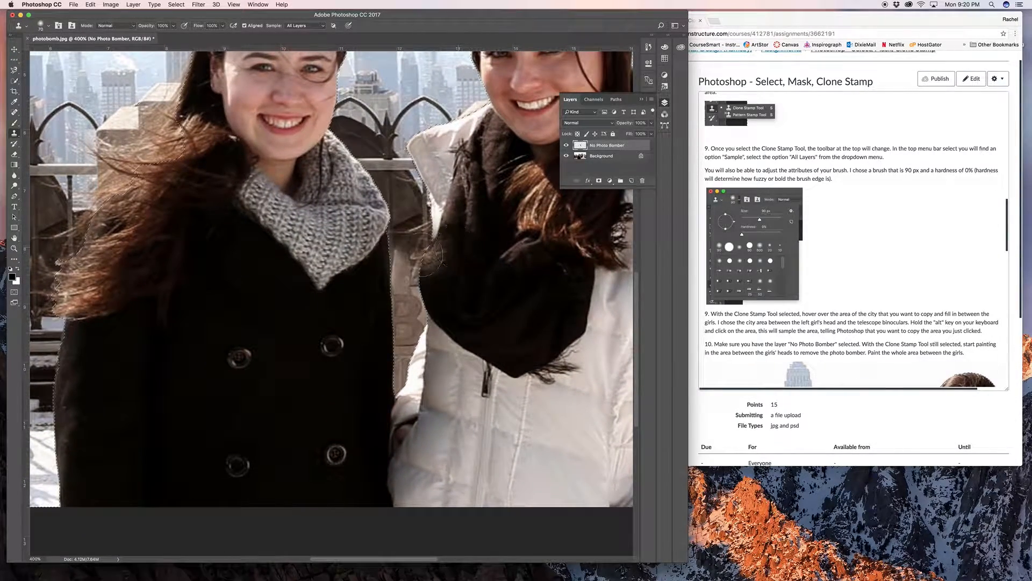
{"action": "left_click_drag", "start_coordinate": [411, 242], "coordinate": [425, 306]}
{"action": "scroll", "coordinate": [425, 315], "scroll_direction": "right", "scroll_amount": 1}
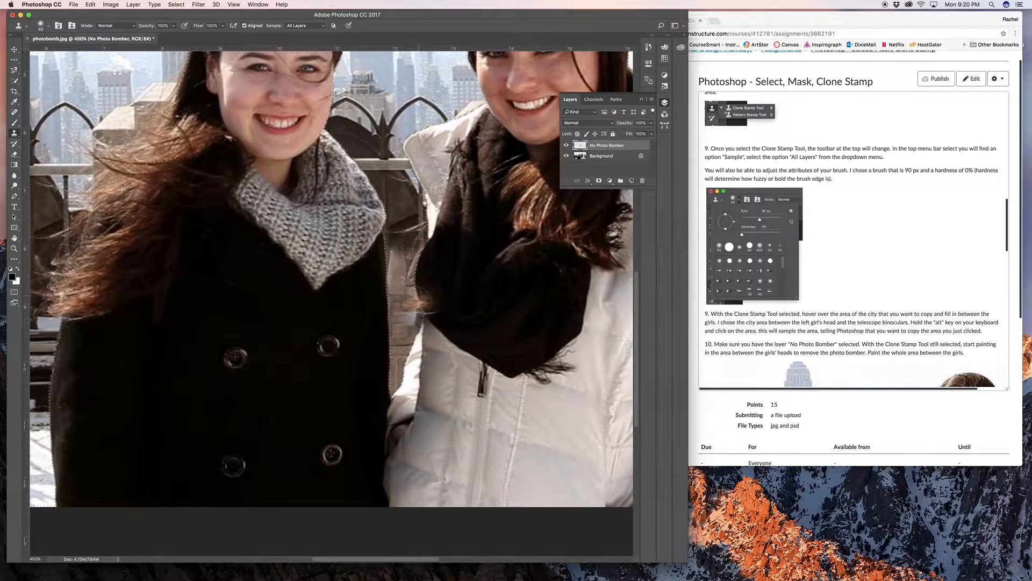
{"action": "key", "text": "super+z"}
{"action": "key", "text": "bracketleft"}
{"action": "key", "text": "bracketleft"}
{"action": "key", "text": "bracketleft"}
{"action": "key", "text": "bracketleft"}
{"action": "key", "text": "bracketleft"}
{"action": "key", "text": "bracketleft"}
{"action": "key", "text": "bracketleft"}
{"action": "key", "text": "bracketleft"}
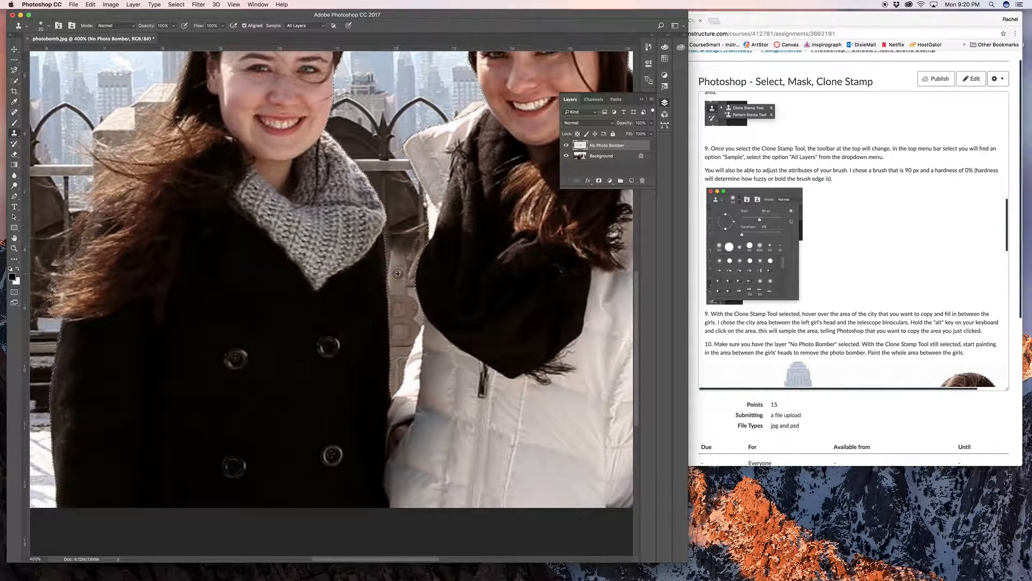
{"action": "left_click", "coordinate": [396, 281], "text": "alt"}
{"action": "mouse_move", "coordinate": [411, 248]}
{"action": "left_mouse_down"}
{"action": "mouse_move", "coordinate": [411, 260]}
{"action": "mouse_move", "coordinate": [421, 240]}
{"action": "mouse_move", "coordinate": [412, 278]}
{"action": "left_mouse_up"}
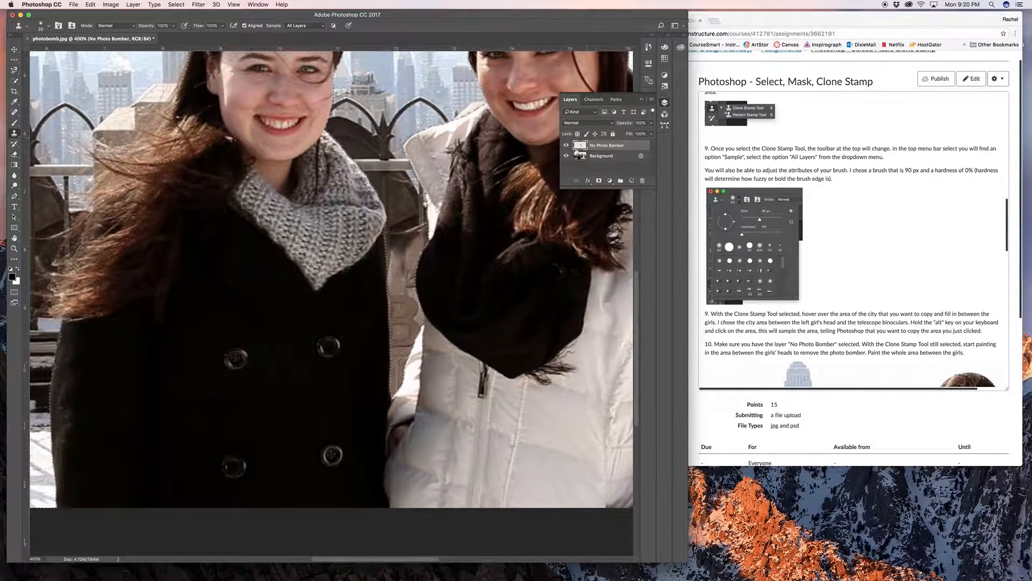
- Hide and restore the Background layer and the No Photo Bomber layer to compare the photo with and without the skyline cloning
{"action": "left_click", "coordinate": [566, 156]}
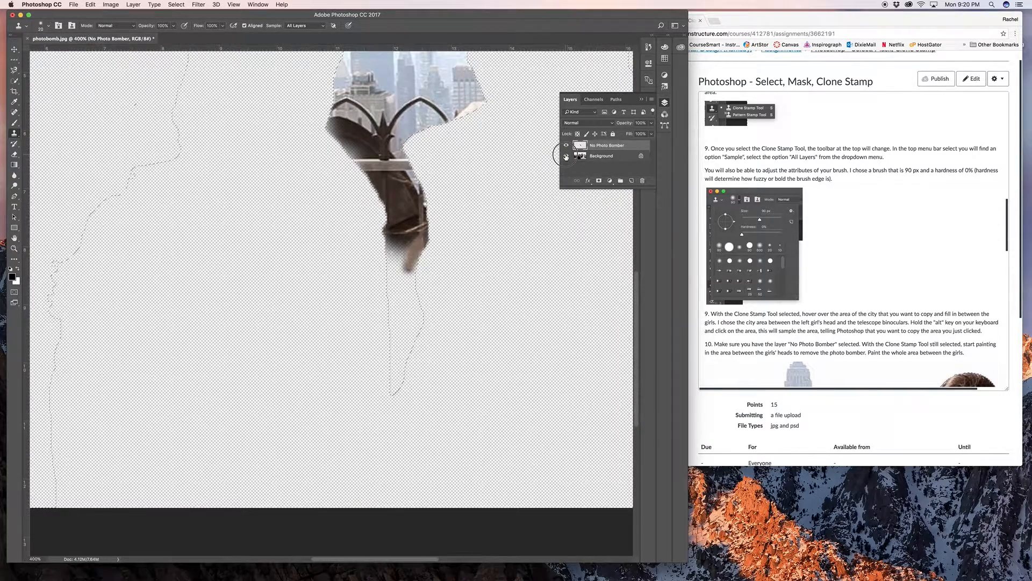
{"action": "left_click", "coordinate": [566, 156]}
{"action": "key", "text": "super+minus"}
{"action": "key", "text": "super+minus"}
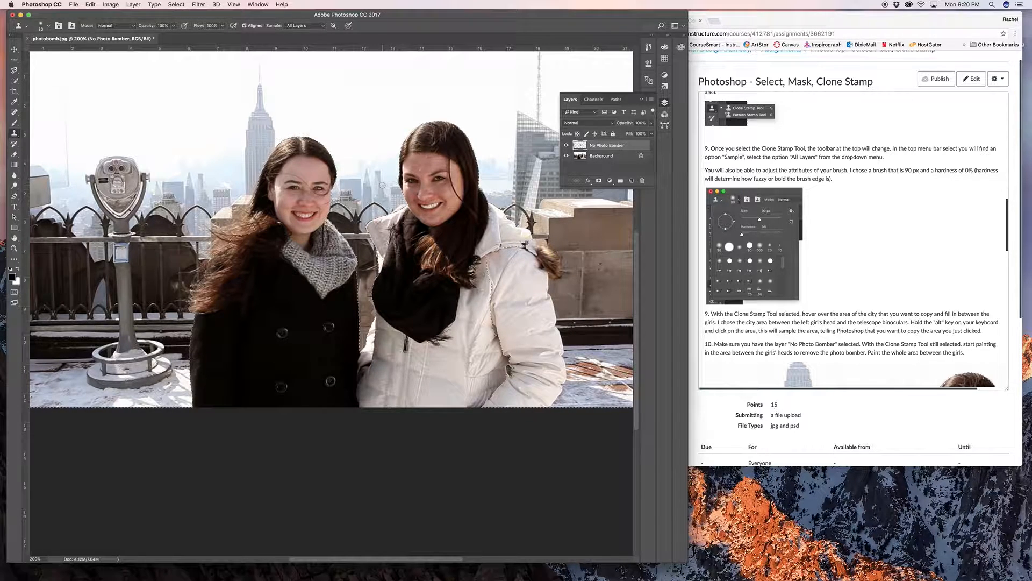
{"action": "left_click", "coordinate": [566, 145]}
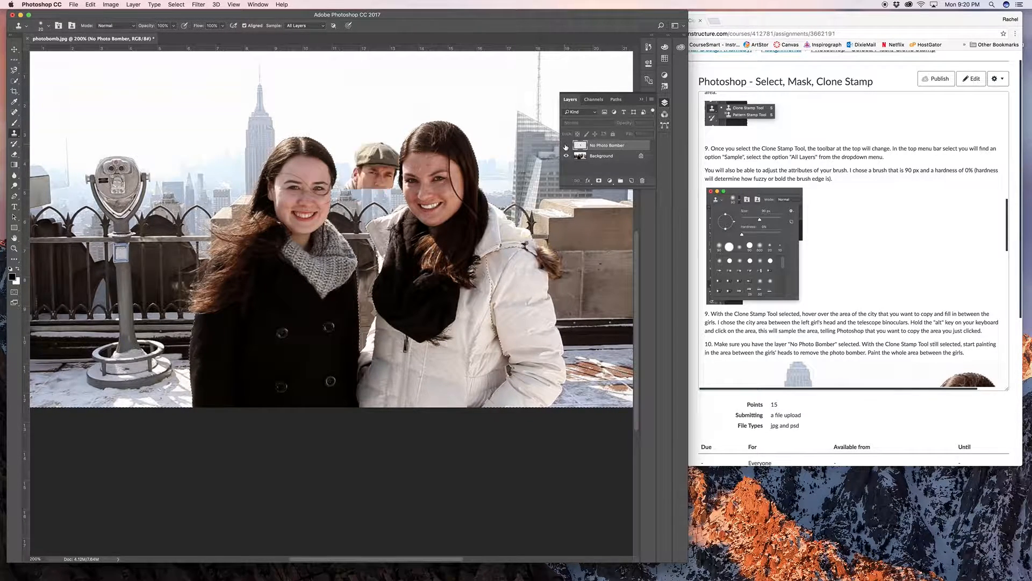
{"action": "left_click", "coordinate": [566, 146]}
{"action": "left_click", "coordinate": [566, 145]}
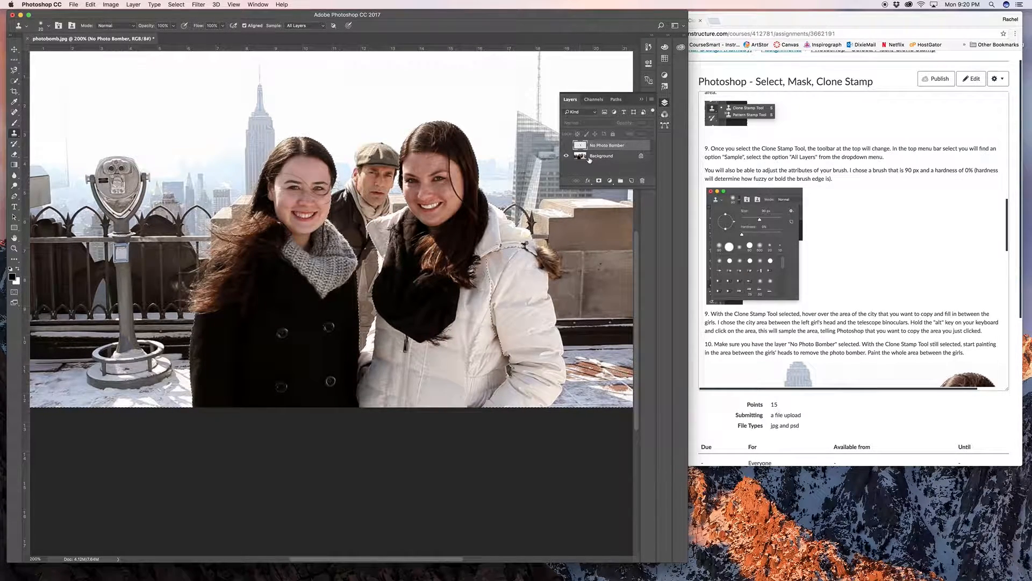
{"action": "left_click", "coordinate": [566, 145]}
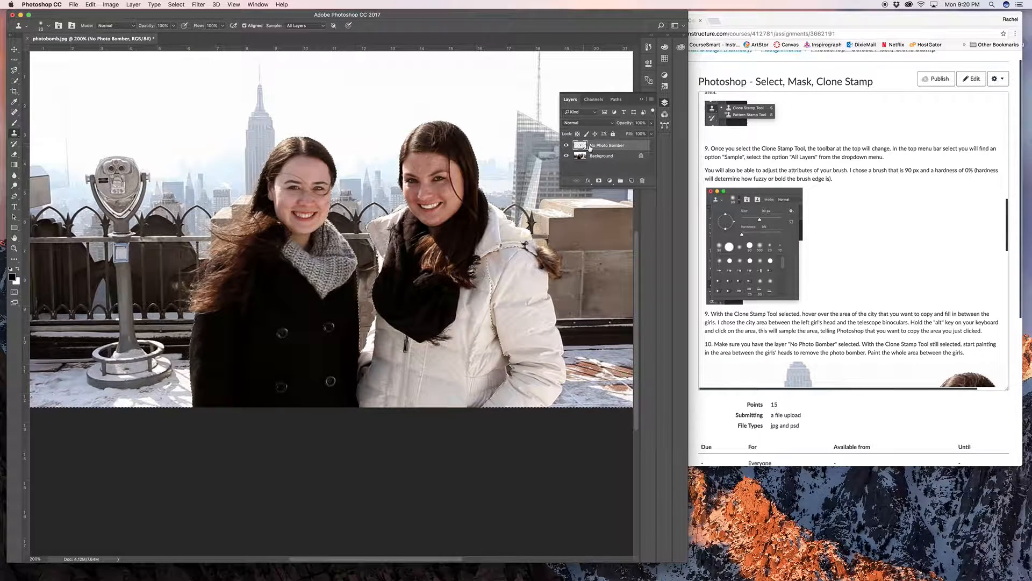
{"action": "left_click", "coordinate": [566, 145]}
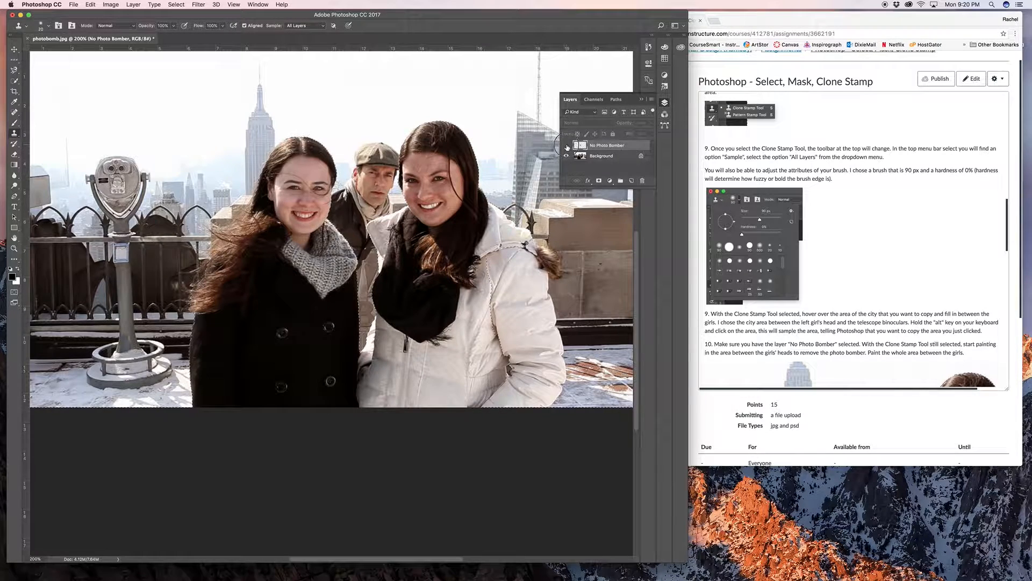
{"action": "left_click", "coordinate": [566, 145]}
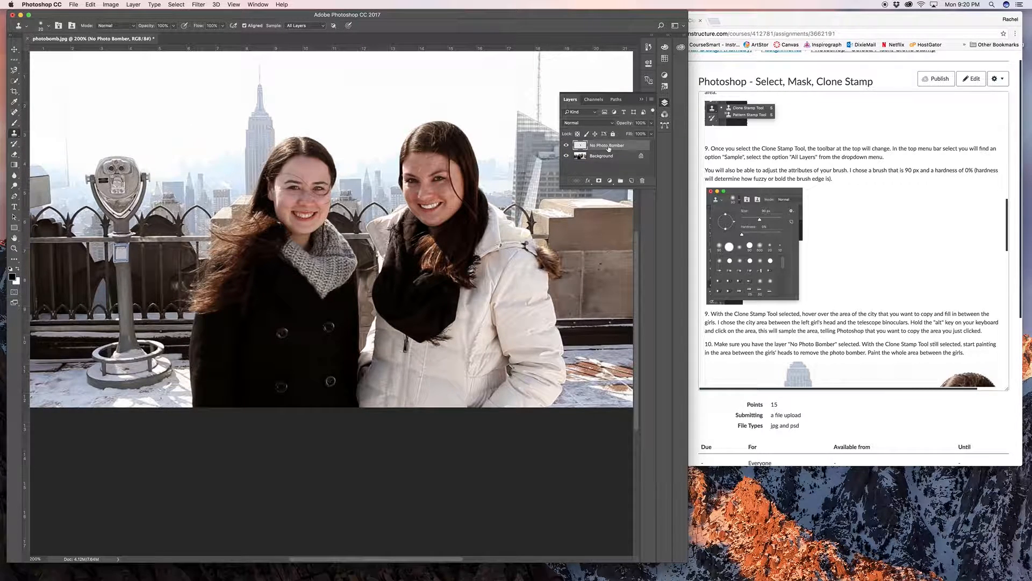
- Move the cloned patch on the No Photo Bomber layer over the face of the girl in white, and undo the move
{"action": "left_click", "coordinate": [14, 49]}
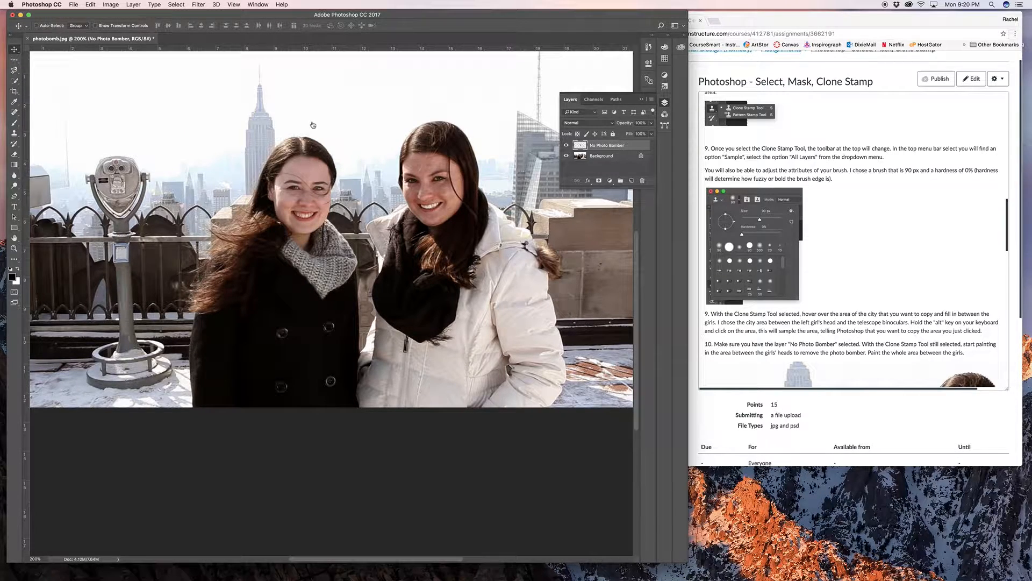
{"action": "left_click_drag", "start_coordinate": [357, 177], "coordinate": [462, 170]}
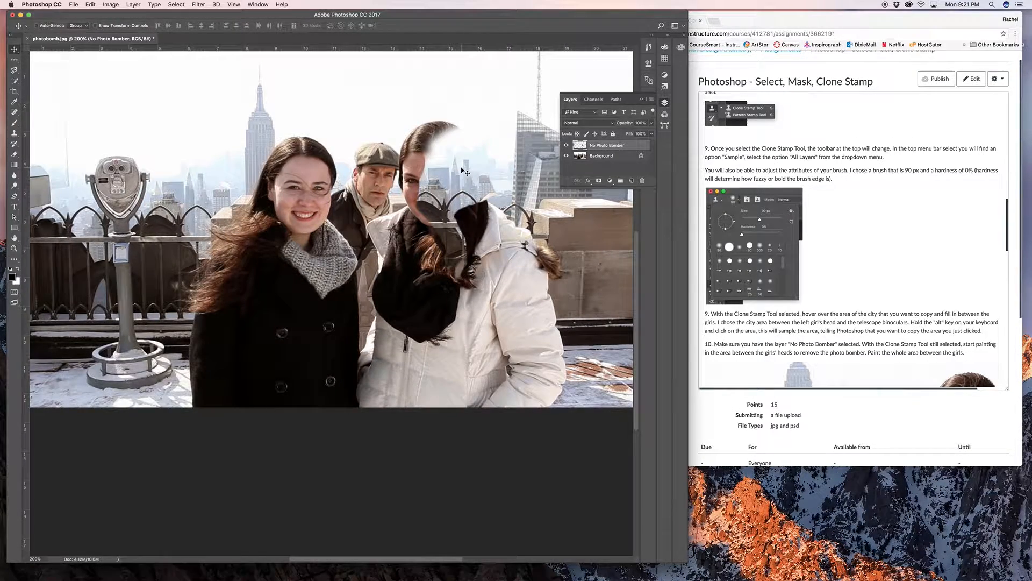
{"action": "key", "text": "super+z"}
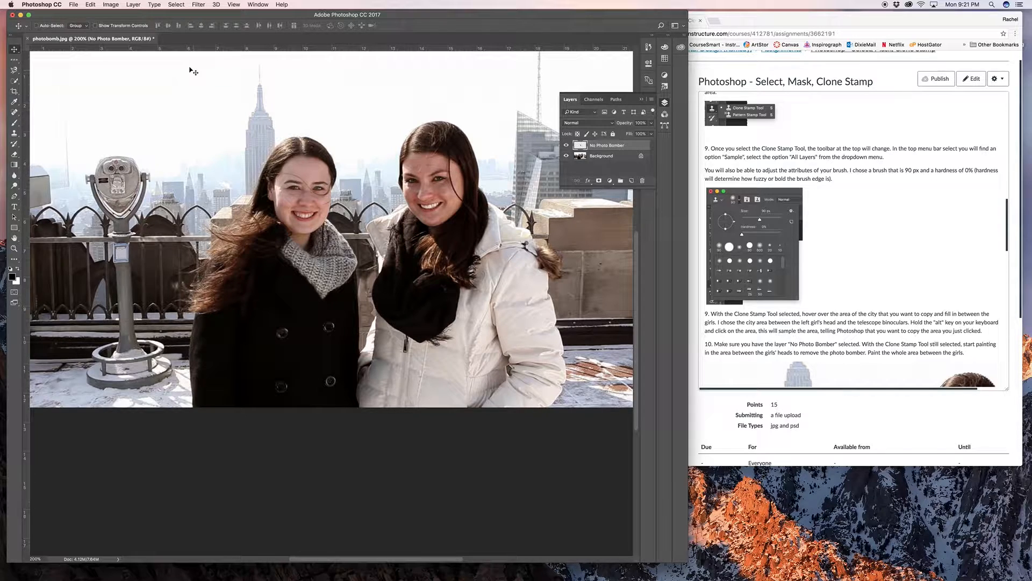
- Save the layered document to the Desktop in Photoshop format as photobomb.psd with Maximize Compatibility on
{"action": "left_click", "coordinate": [73, 4]}
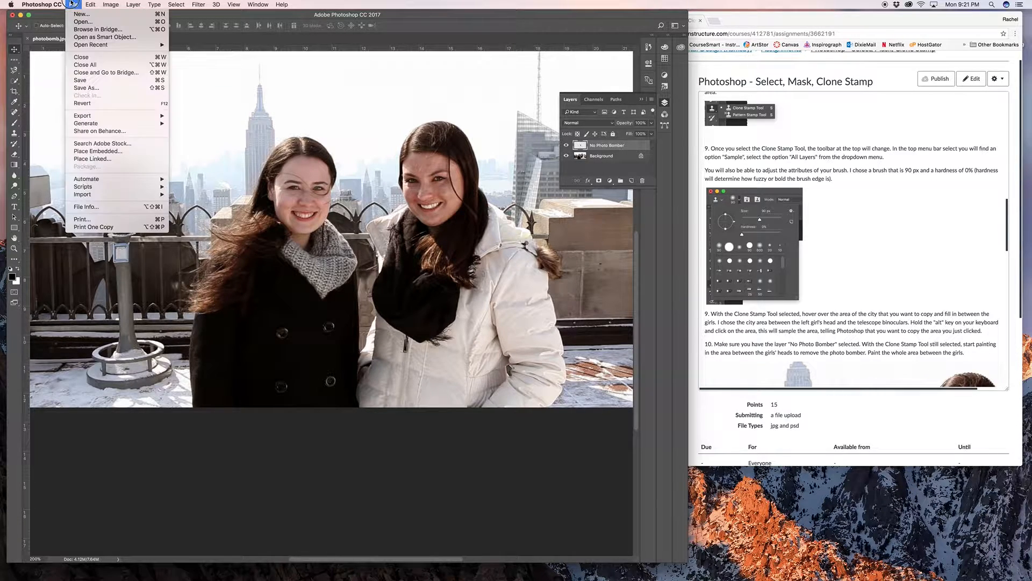
{"action": "left_click", "coordinate": [89, 88]}
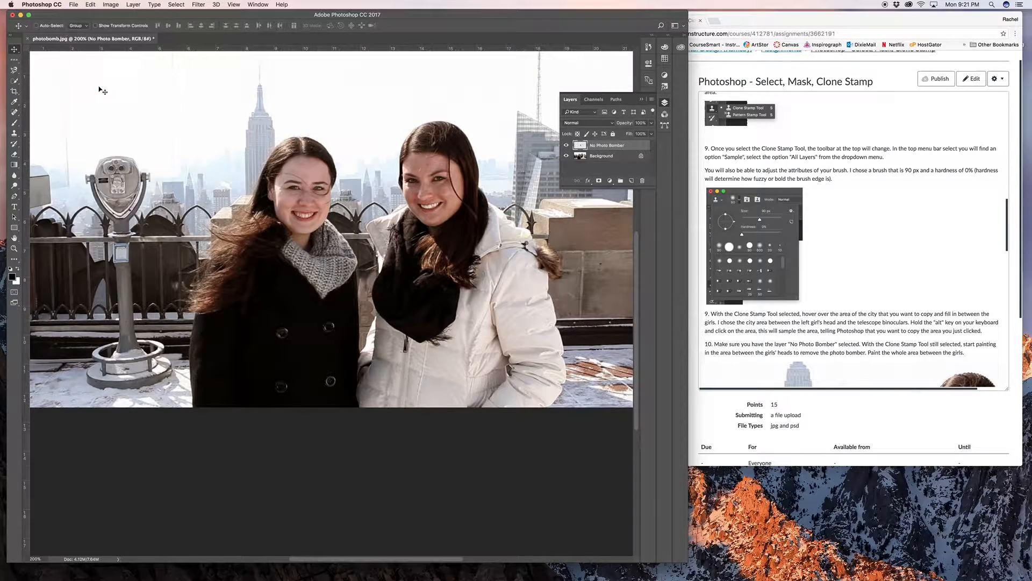
{"action": "left_click", "coordinate": [436, 317]}
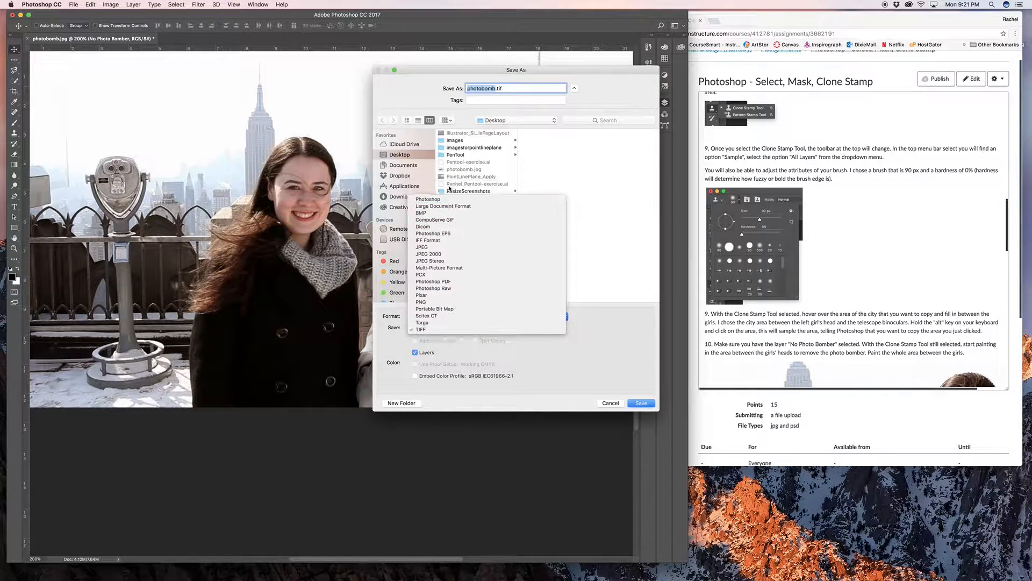
{"action": "left_click", "coordinate": [428, 186]}
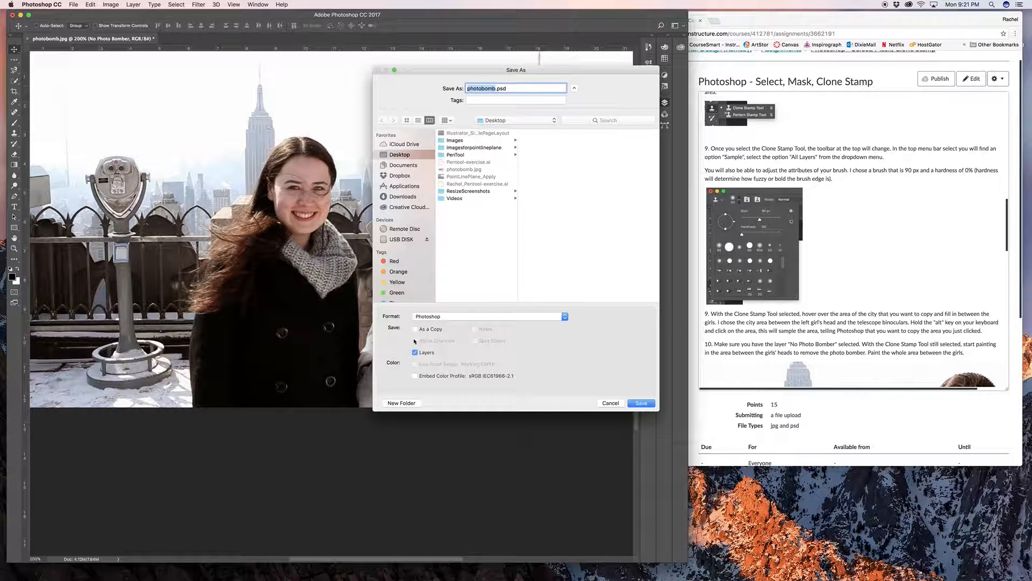
{"action": "left_click", "coordinate": [642, 404]}
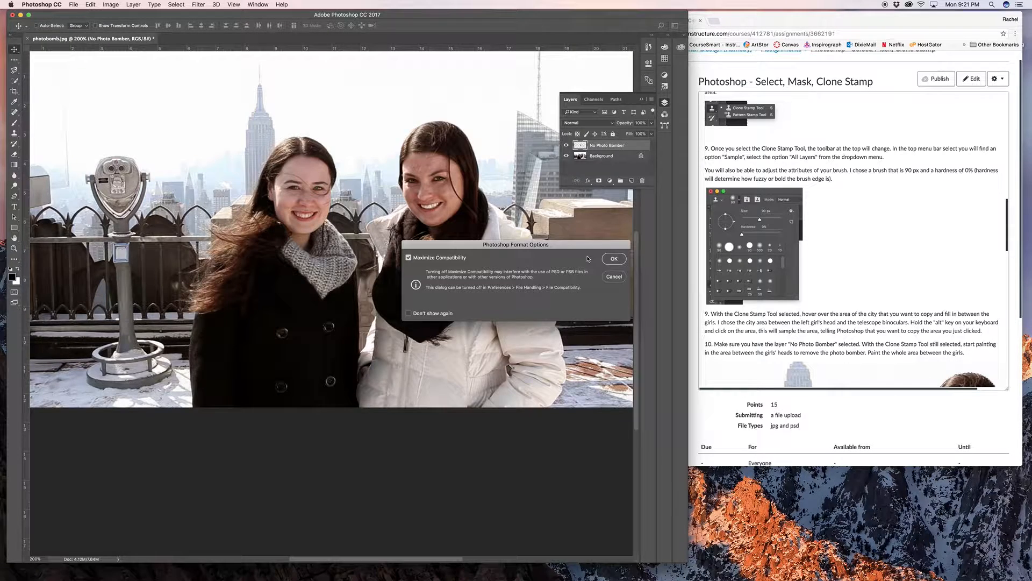
{"action": "left_click", "coordinate": [612, 259]}
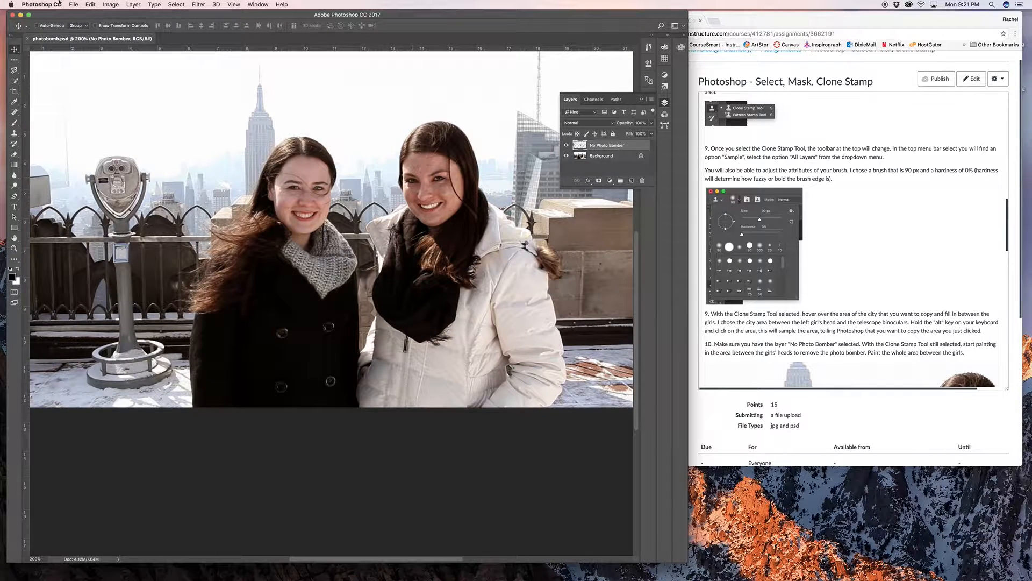
- Save a JPEG copy to the Desktop with the student's first name added before photobomb.jpg, at Maximum quality 12, Baseline ("Standard")
{"action": "left_click", "coordinate": [74, 5]}
{"action": "left_click", "coordinate": [92, 88]}
{"action": "left_click", "coordinate": [451, 316]}
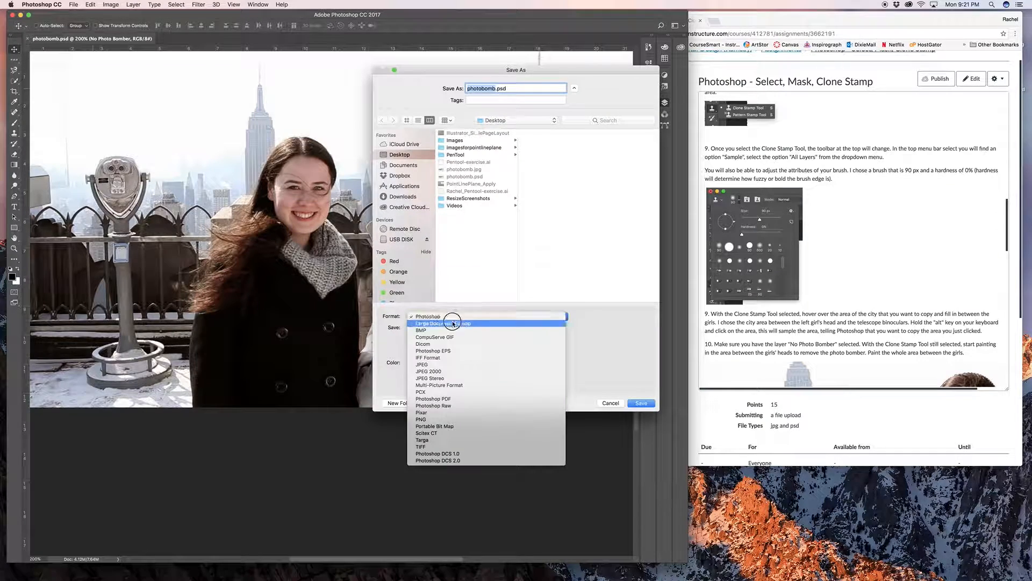
{"action": "left_click", "coordinate": [457, 364]}
{"action": "left_click", "coordinate": [467, 88]}
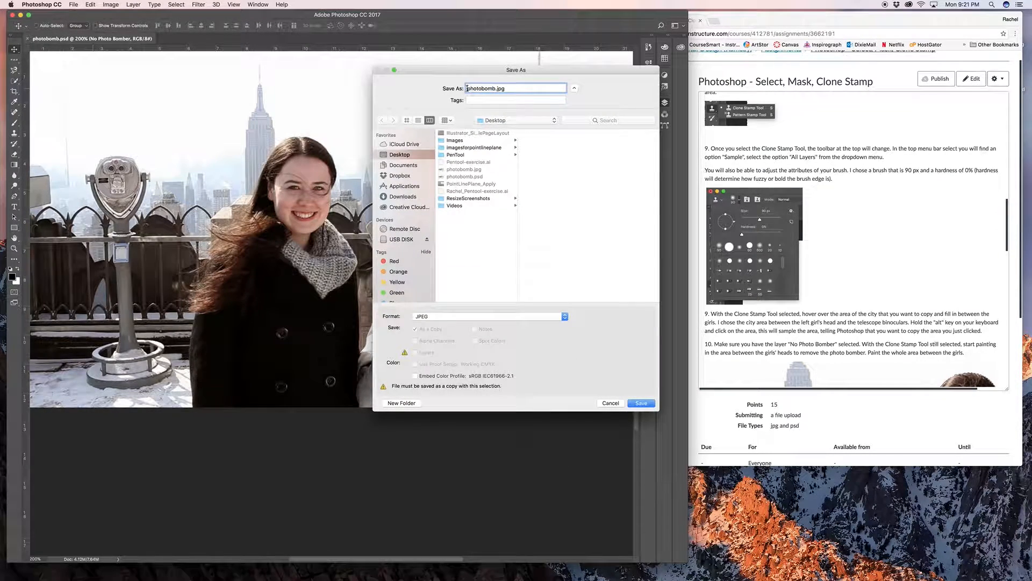
{"action": "type", "text": "Rachel"}
{"action": "left_click", "coordinate": [642, 404]}
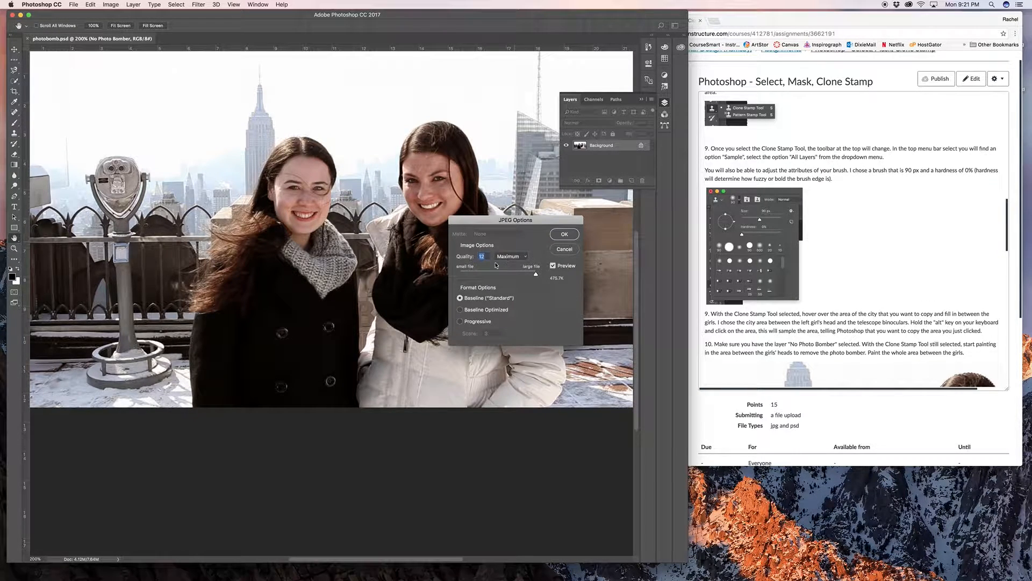
{"action": "left_click", "coordinate": [566, 234]}
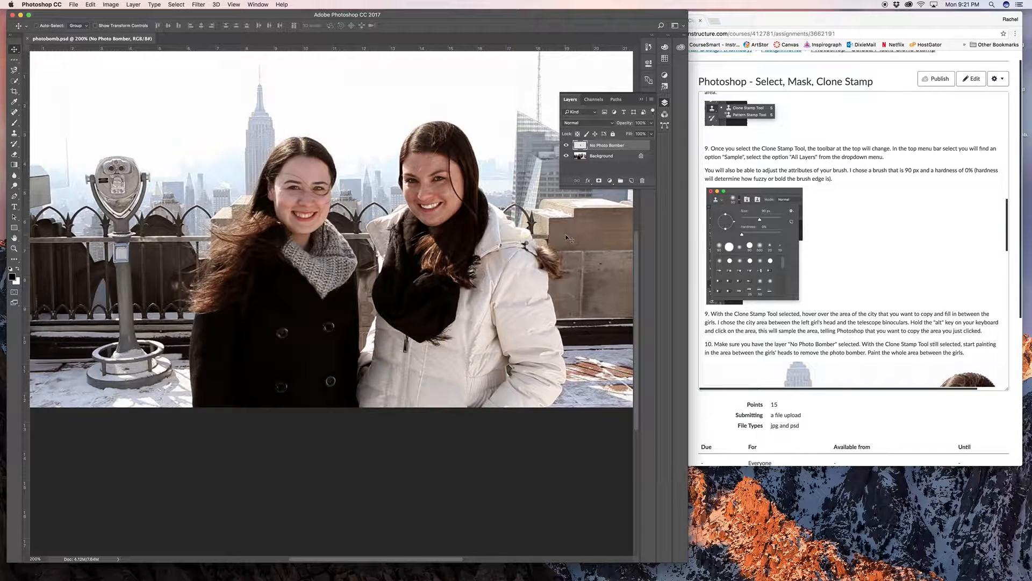